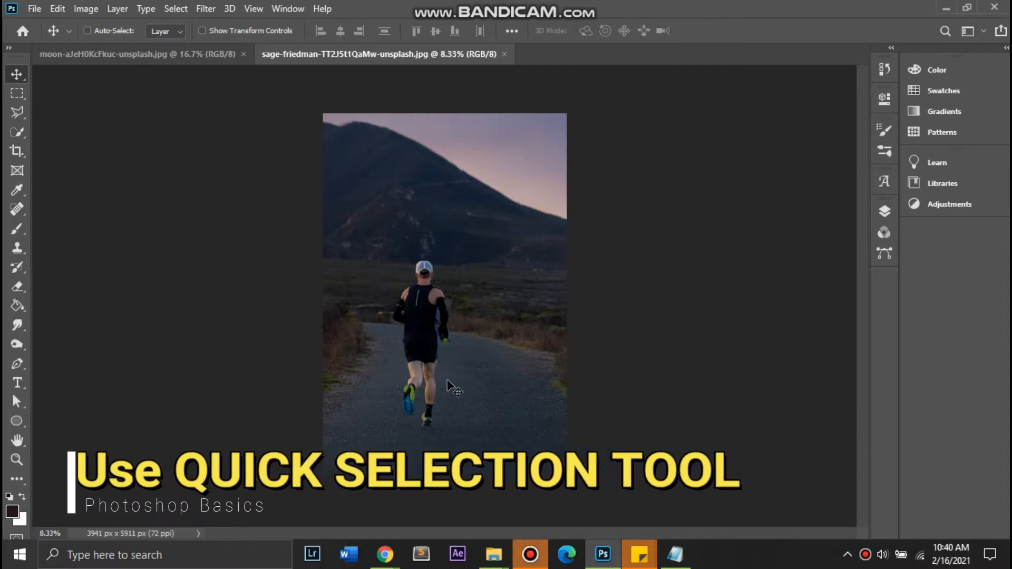
# - Select the runner's head, torso and legs with the Quick Selection tool at a brush size of 90
pyautogui.moveTo(435, 367); pyautogui.dragTo(432, 254)
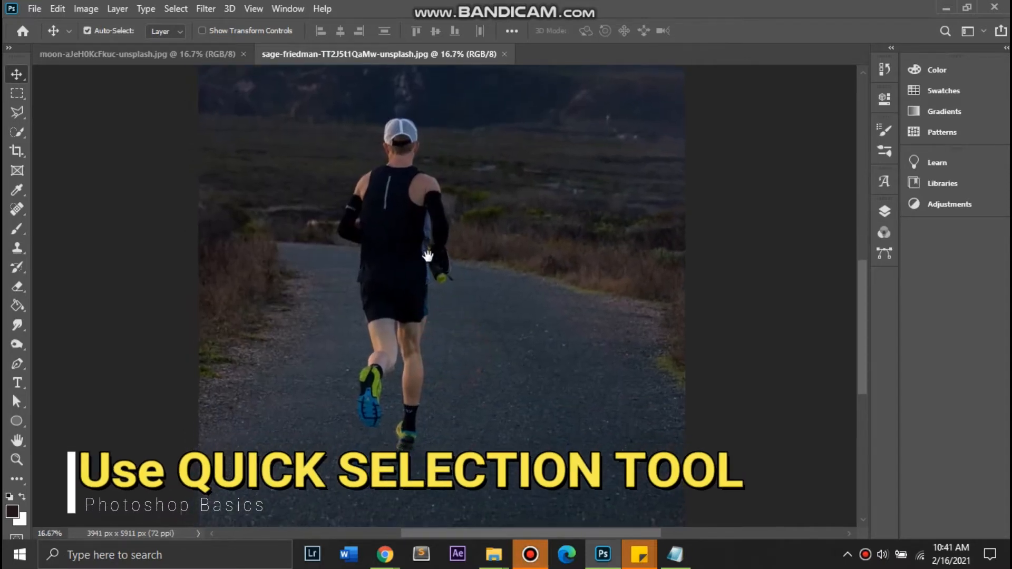
pyautogui.click(17, 129)
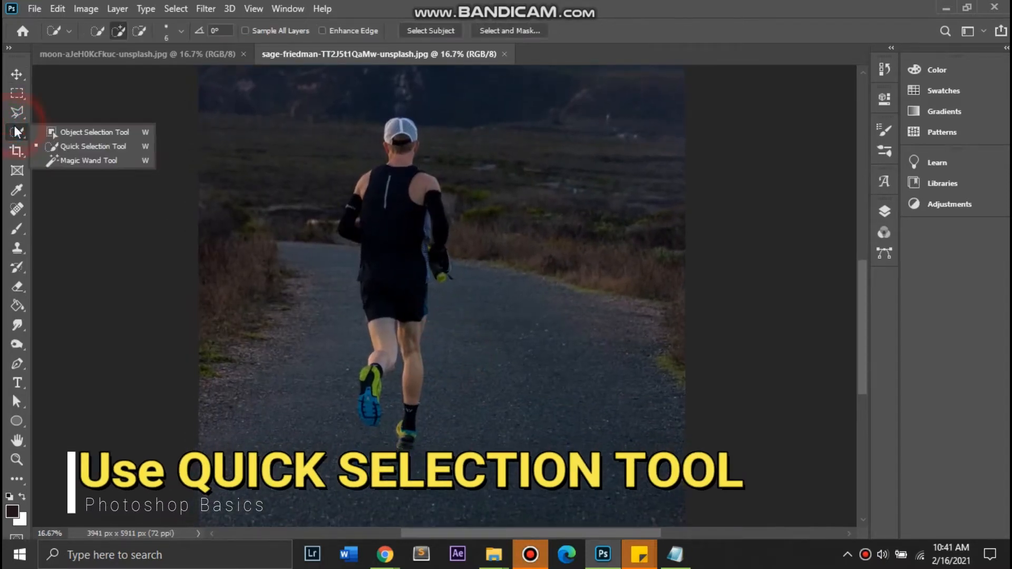
pyautogui.click(97, 143)
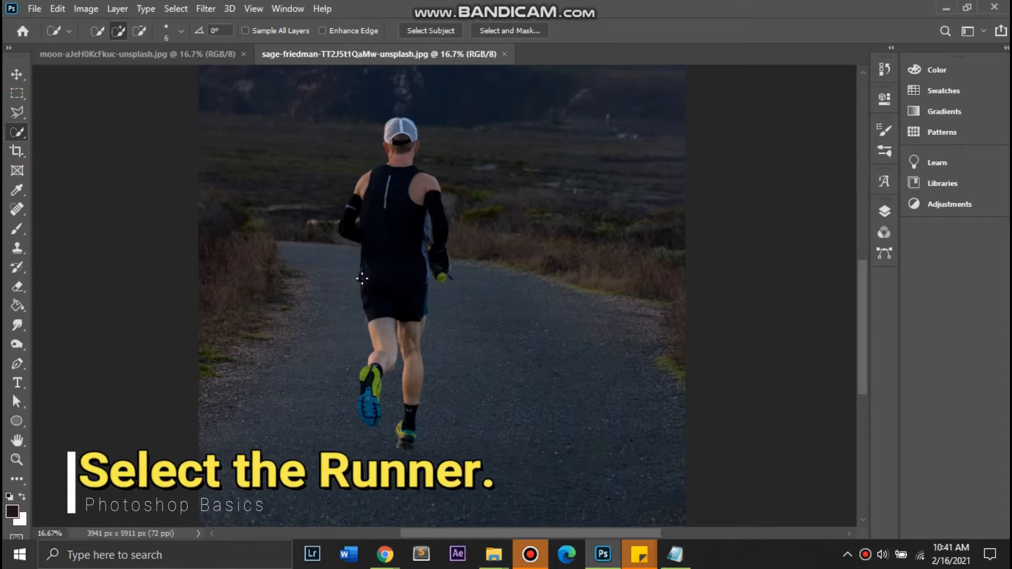
pyautogui.scroll(1, 447, 293)
pyautogui.moveTo(388, 226); pyautogui.dragTo(402, 303)
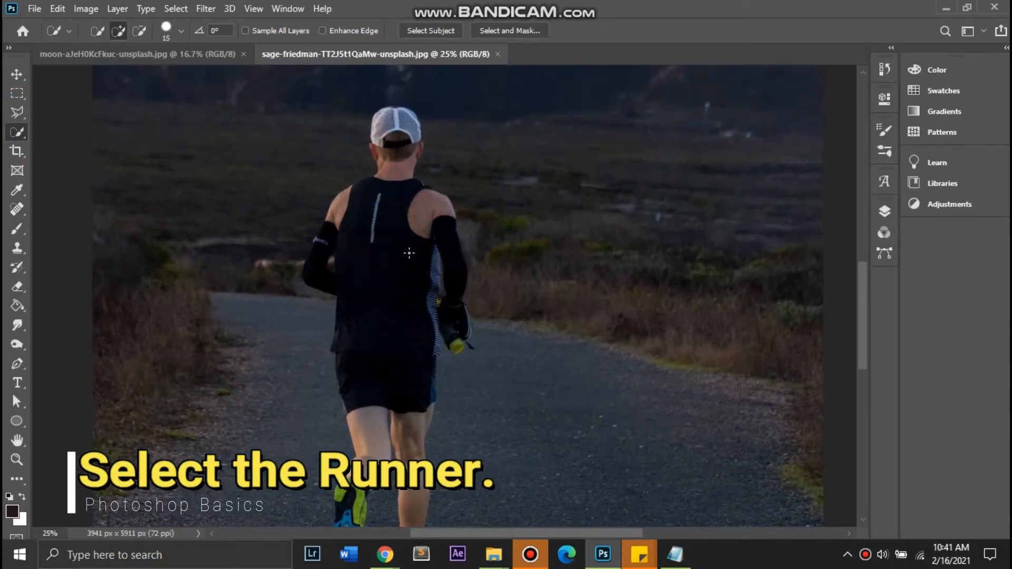
pyautogui.press(']')
pyautogui.press(']')
pyautogui.press(']')
pyautogui.press(']')
pyautogui.press(']')
pyautogui.press(']')
pyautogui.press(']')
pyautogui.press(']')
pyautogui.press(']')
pyautogui.scroll(-3, 401, 207)
pyautogui.moveTo(366, 178)
pyautogui.mouseDown()
pyautogui.moveTo(362, 281)
pyautogui.moveTo(389, 265)
pyautogui.moveTo(398, 412)
pyautogui.moveTo(354, 354)
pyautogui.moveTo(342, 363)
pyautogui.moveTo(336, 431)
pyautogui.moveTo(340, 419)
pyautogui.moveTo(388, 459)
pyautogui.mouseUp()
pyautogui.scroll(3, 398, 226)
pyautogui.moveTo(402, 238); pyautogui.dragTo(412, 337)
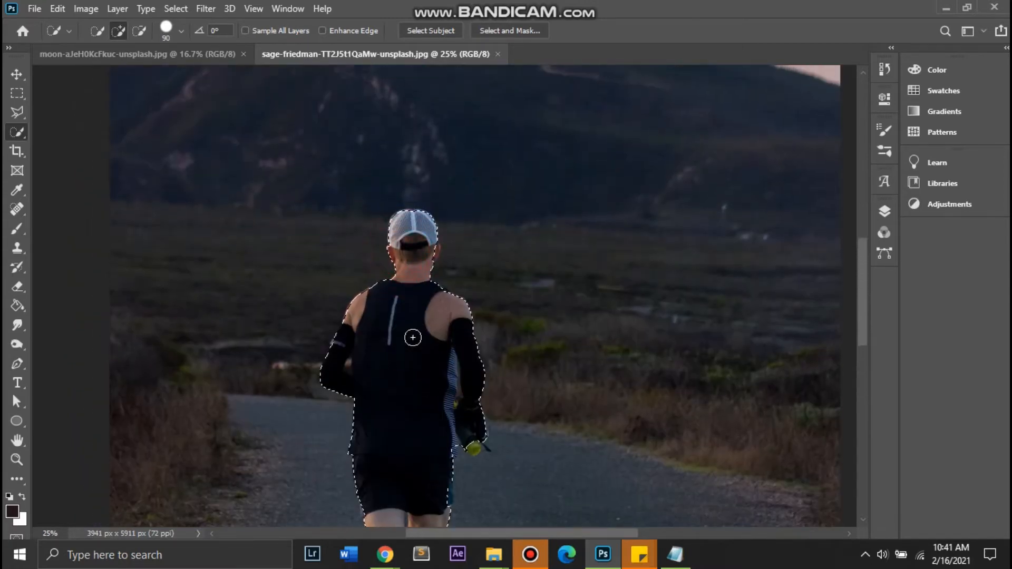
# - Reduce the brush size to 50 and add the missed cap, shoulder and armband edges to the selection
pyautogui.scroll(4, 442, 264)
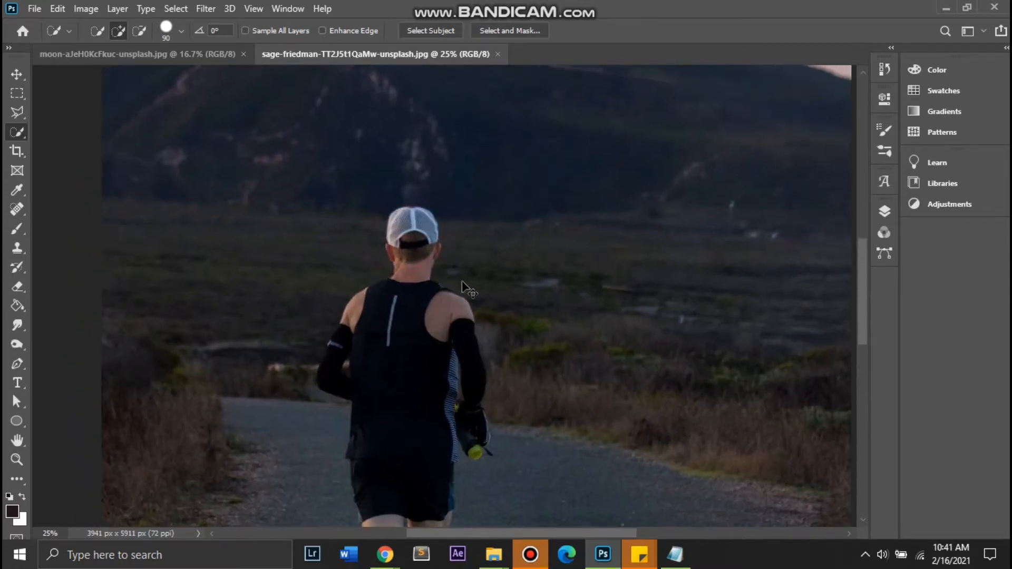
pyautogui.press('[')
pyautogui.press('[')
pyautogui.press('[')
pyautogui.press('[')
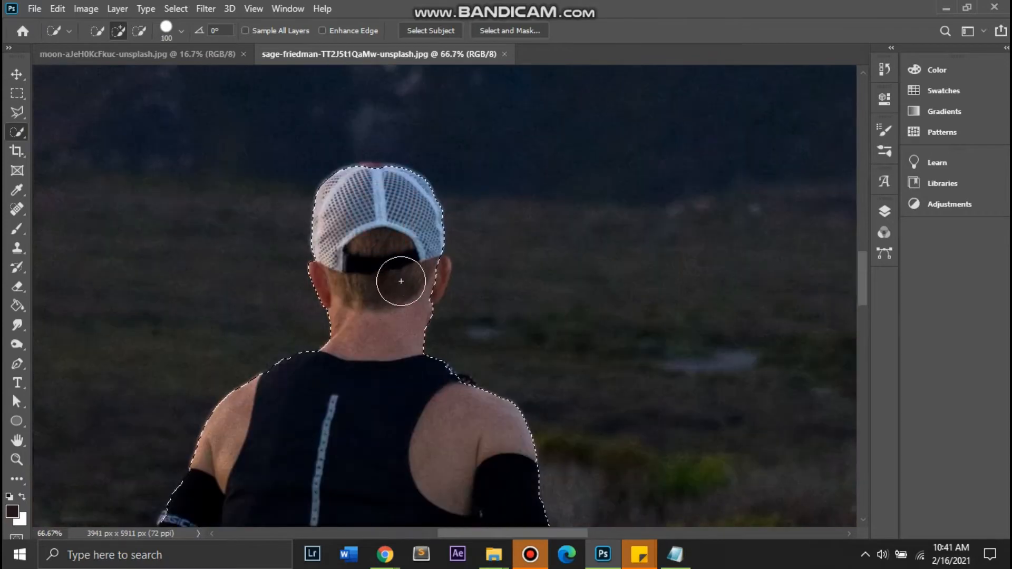
pyautogui.click(366, 174)
pyautogui.click(354, 411)
pyautogui.scroll(-3, 363, 416)
pyautogui.click(226, 282)
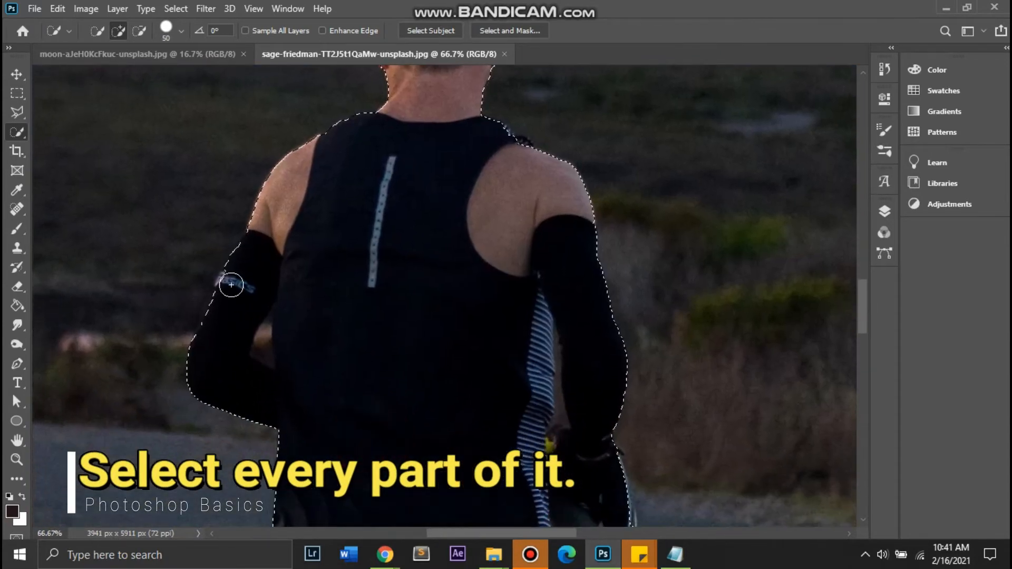
# - Add the missed edges around the runner's striped side panel, gloved hand and shorts to the selection
pyautogui.scroll(-5, 355, 339)
pyautogui.moveTo(473, 233); pyautogui.dragTo(486, 215)
pyautogui.click(543, 185)
pyautogui.click(529, 301)
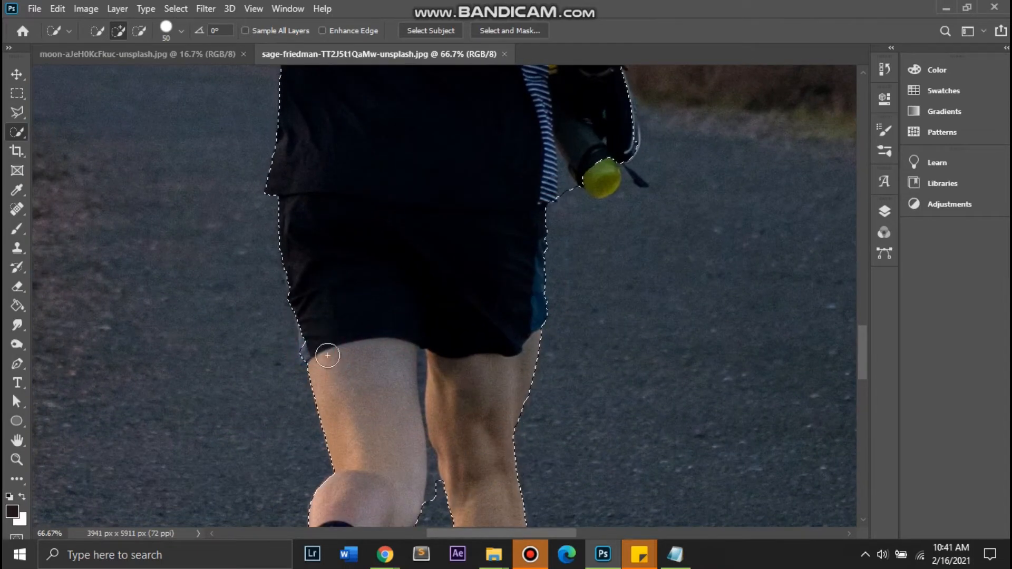
# - Add the shorts hem, raised calf and raised shoe to the runner selection
pyautogui.scroll(-4, 327, 358)
pyautogui.click(320, 188)
pyautogui.moveTo(379, 370); pyautogui.dragTo(370, 306)
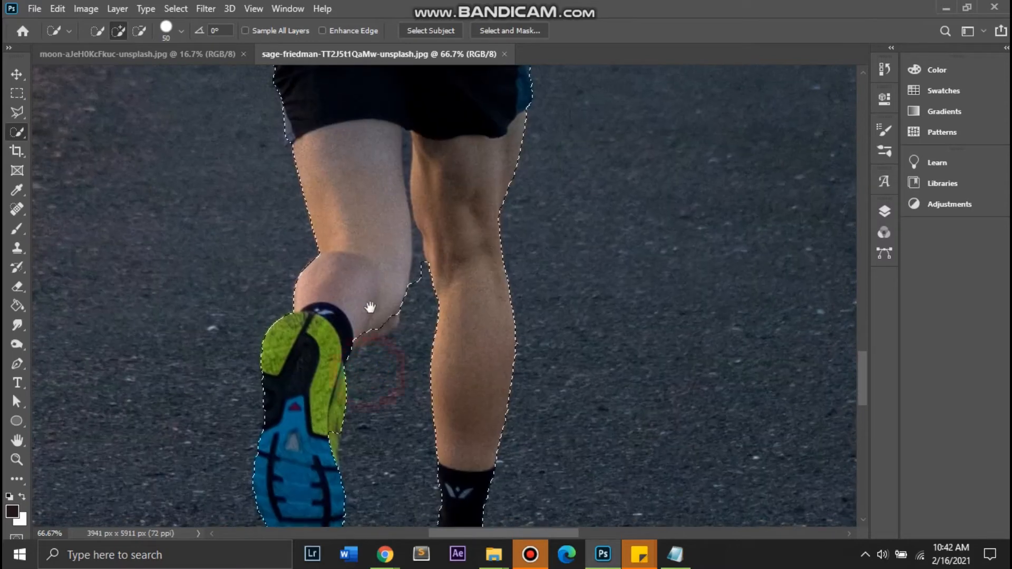
pyautogui.click(384, 318)
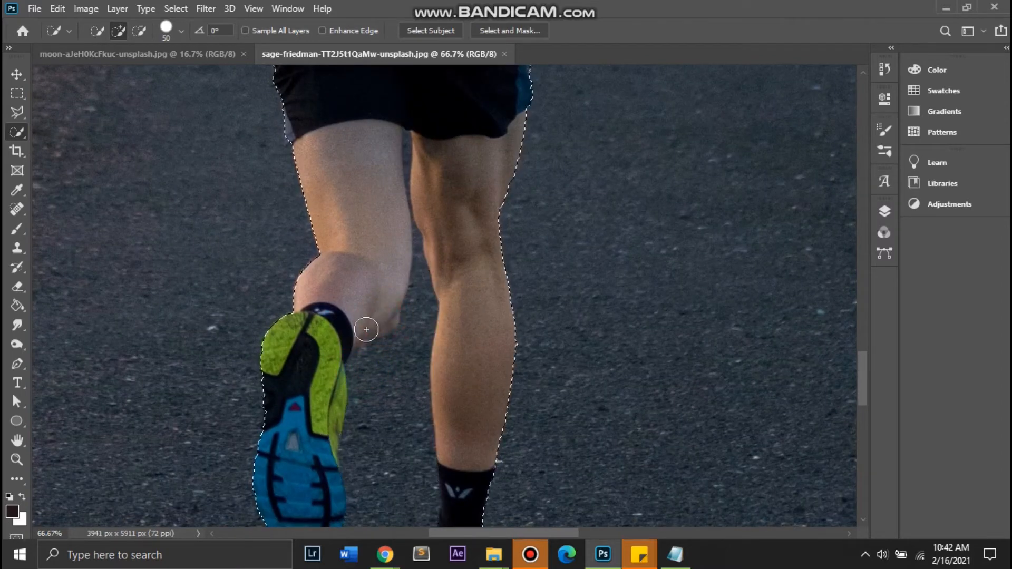
pyautogui.moveTo(310, 378); pyautogui.dragTo(295, 275)
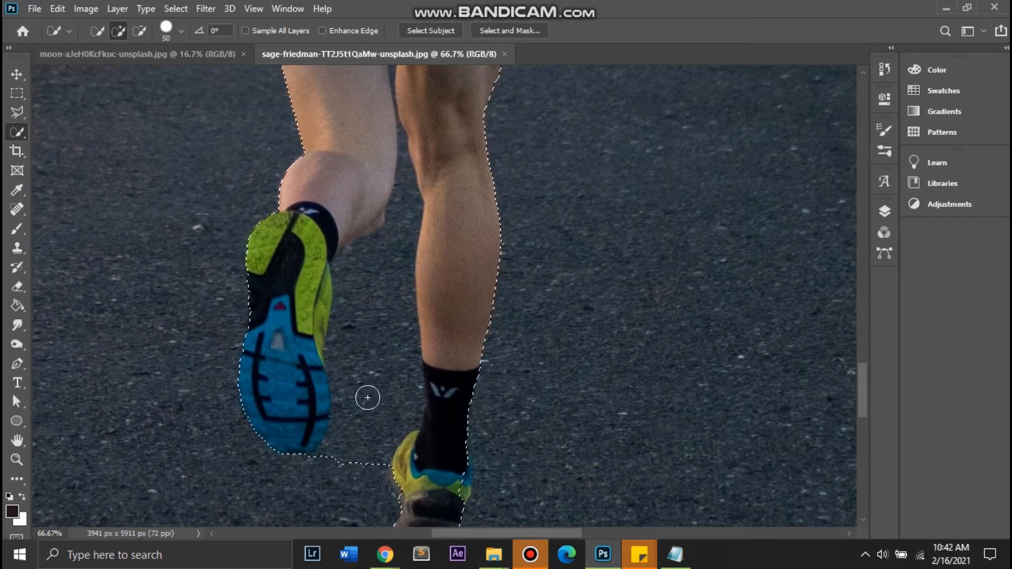
# - Subtract the road area between the runner's lower legs from the selection
pyautogui.scroll(1, 425, 221)
pyautogui.keyDown('alt'); pyautogui.click(425, 221); pyautogui.keyUp('alt')
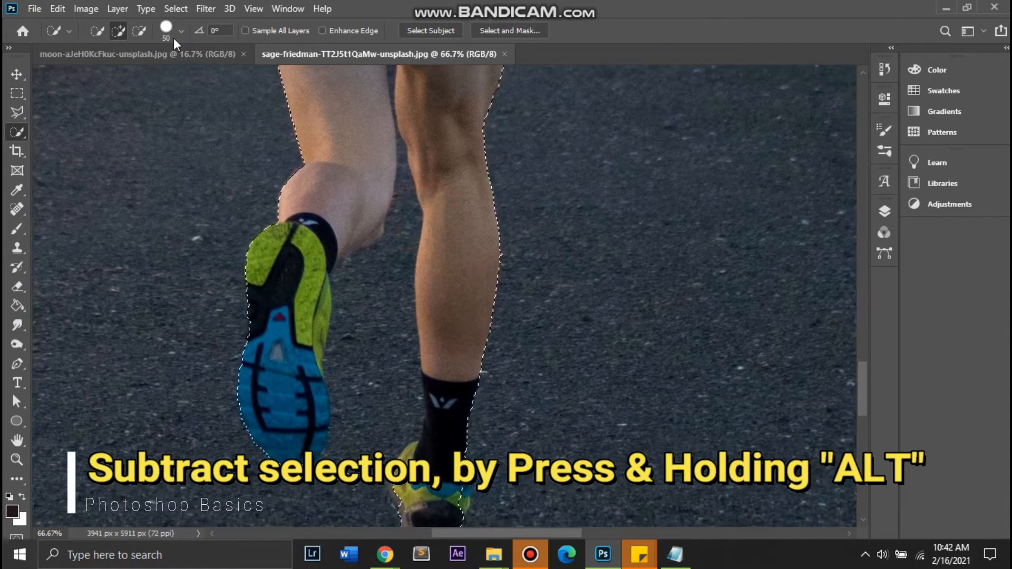
pyautogui.click(140, 30)
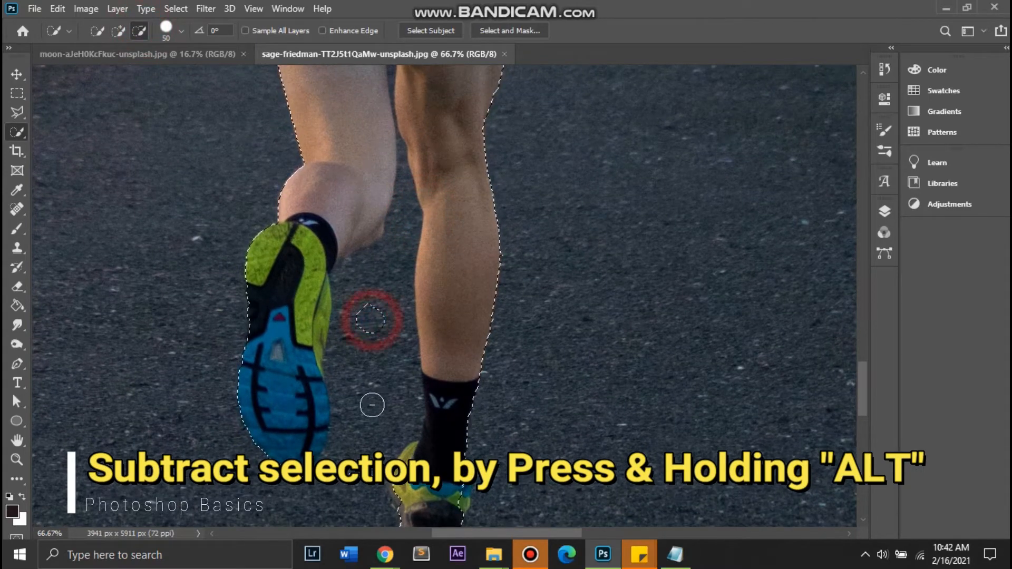
pyautogui.moveTo(354, 447); pyautogui.dragTo(332, 468)
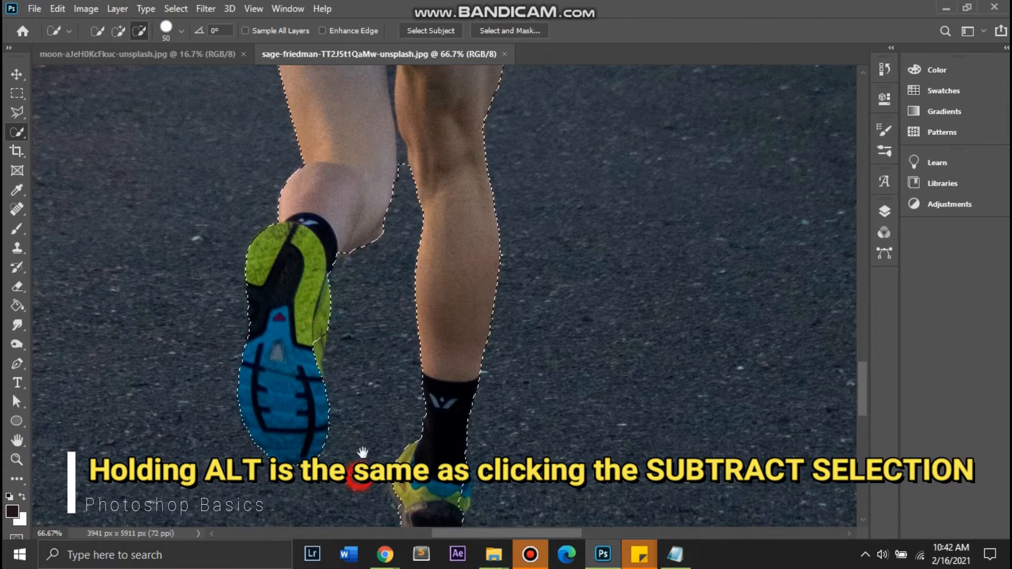
# - Switch back to adding and include the missed edges of the grounded shoe and sock in the selection
pyautogui.scroll(1, 426, 438)
pyautogui.scroll(3, 426, 439)
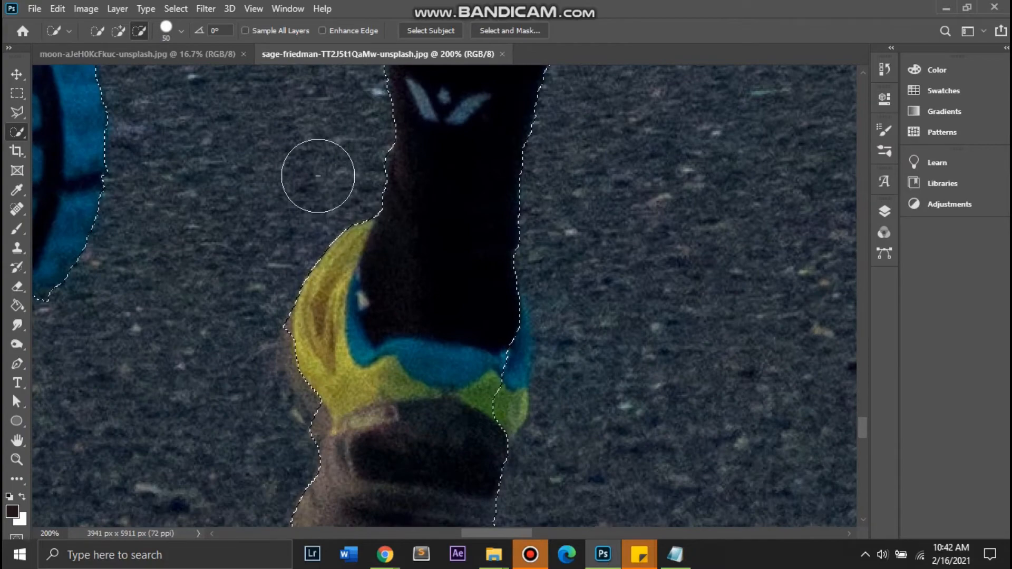
pyautogui.click(119, 31)
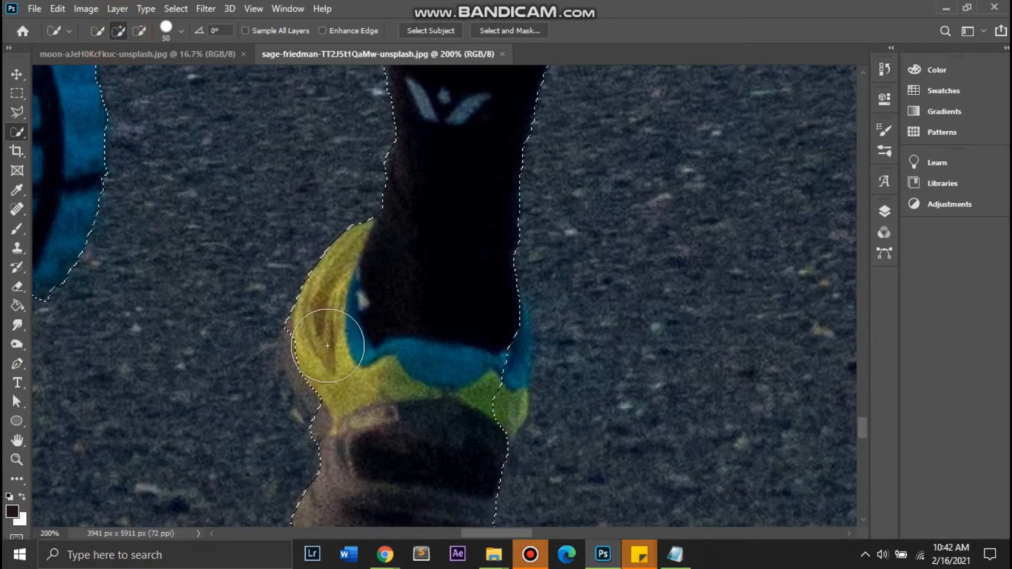
pyautogui.moveTo(327, 345)
pyautogui.mouseDown()
pyautogui.moveTo(316, 387)
pyautogui.moveTo(349, 418)
pyautogui.moveTo(459, 388)
pyautogui.mouseUp()
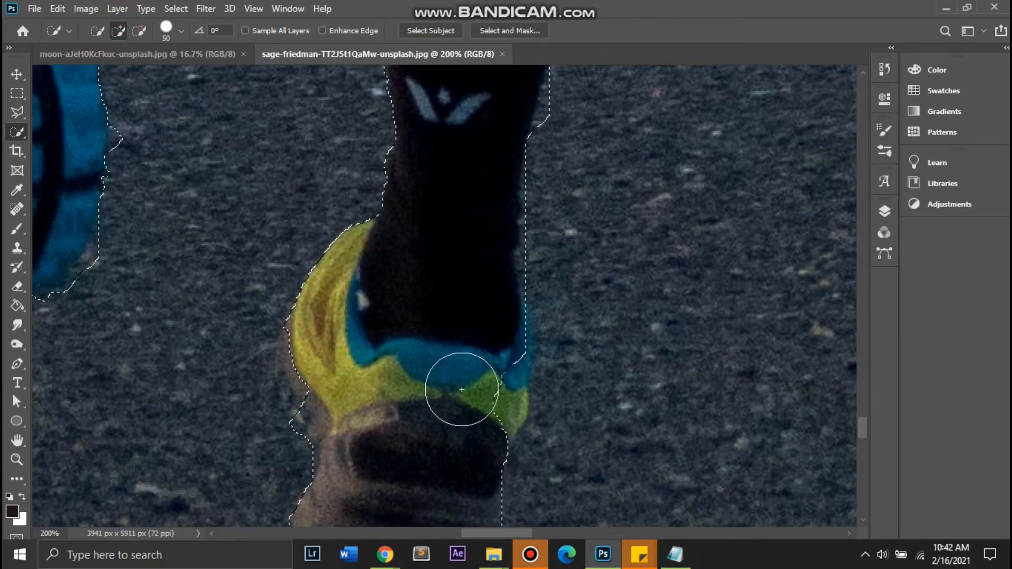
pyautogui.moveTo(447, 135); pyautogui.dragTo(452, 361)
# - Subtract the narrow gap between the runner's thighs from the selection, reducing the brush size to 2
pyautogui.scroll(5, 452, 361)
pyautogui.scroll(3, 599, 332)
pyautogui.scroll(2, 366, 339)
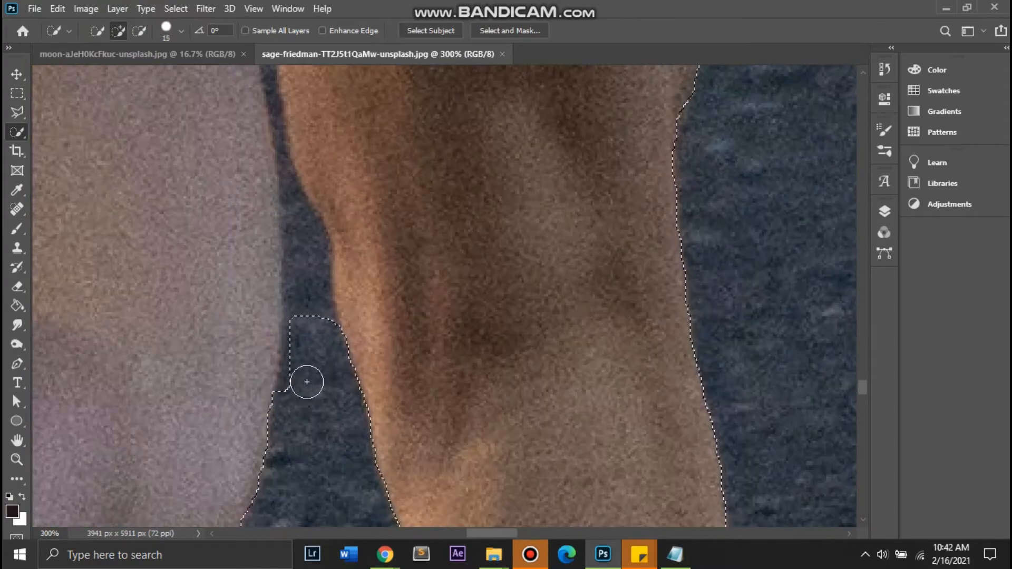
pyautogui.press('alt')
pyautogui.scroll(6, 318, 294)
pyautogui.press('[')
pyautogui.press('[')
pyautogui.press('[')
pyautogui.press('[')
pyautogui.press('[')
pyautogui.press('[')
pyautogui.press('[')
pyautogui.press('[')
pyautogui.press('[')
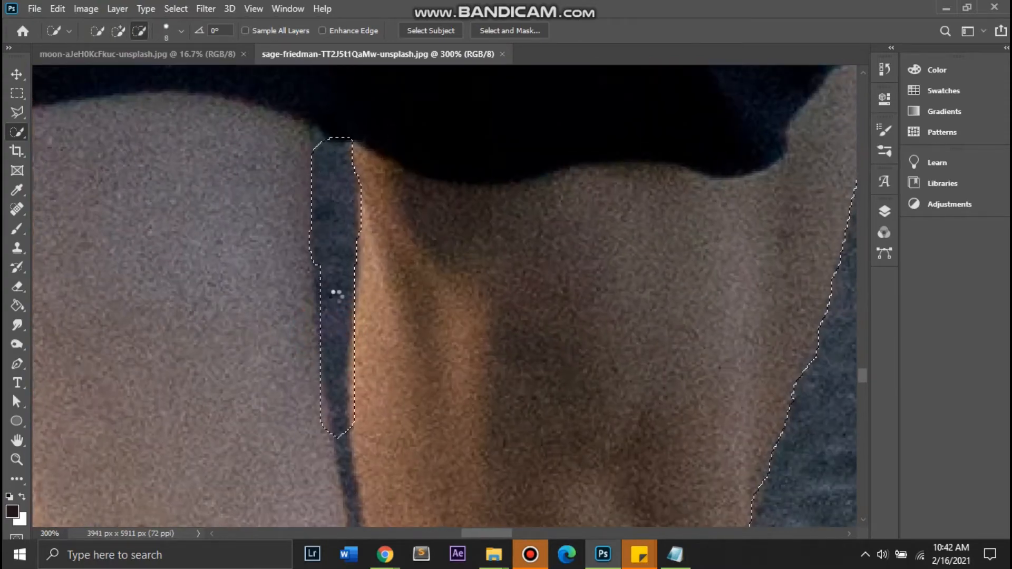
pyautogui.scroll(-5, 316, 136)
pyautogui.scroll(-1, 299, 234)
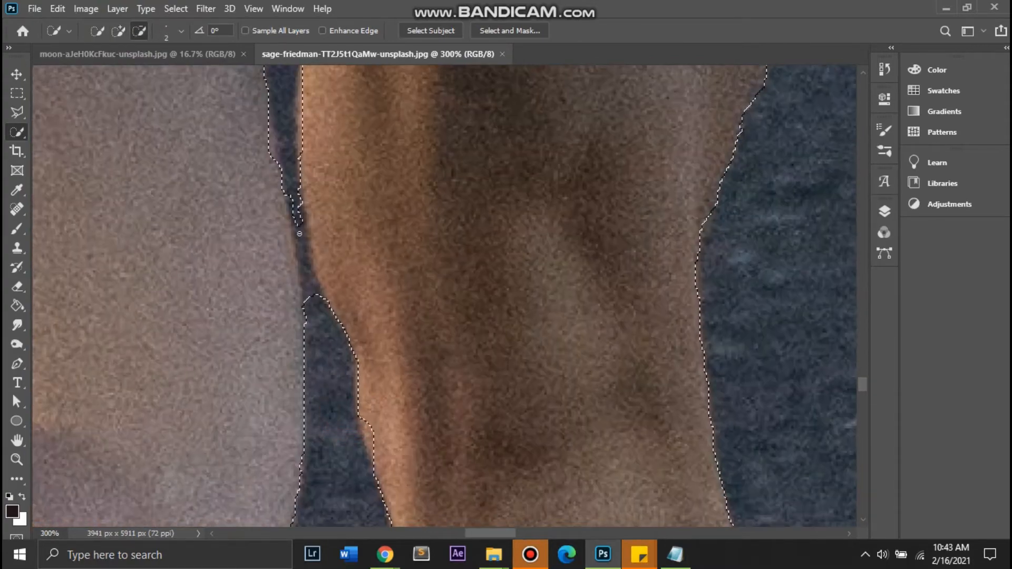
# - Subtract the pavement gap between the striped side panel and the bottle, using a brush size of 6
pyautogui.scroll(-8, 327, 265)
pyautogui.scroll(7, 625, 347)
pyautogui.scroll(-1, 481, 334)
pyautogui.press(']')
pyautogui.press(']')
pyautogui.press(']')
pyautogui.press(']')
pyautogui.press('alt')
pyautogui.scroll(2, 468, 319)
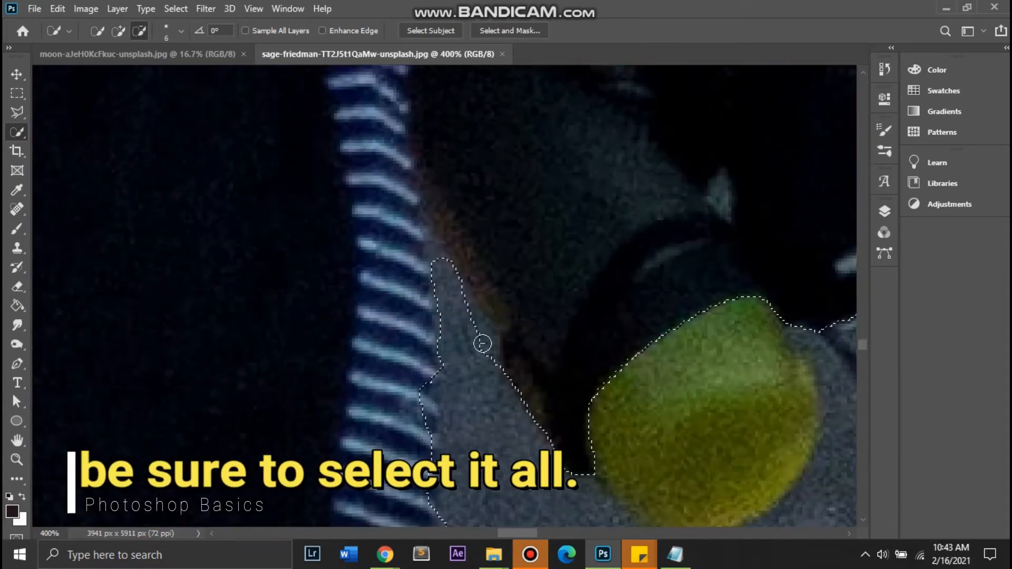
pyautogui.moveTo(483, 343); pyautogui.dragTo(402, 237)
pyautogui.click(437, 195)
# - Add the yellow bottle end beside the runner's hand to the selection
pyautogui.moveTo(679, 211); pyautogui.dragTo(559, 277)
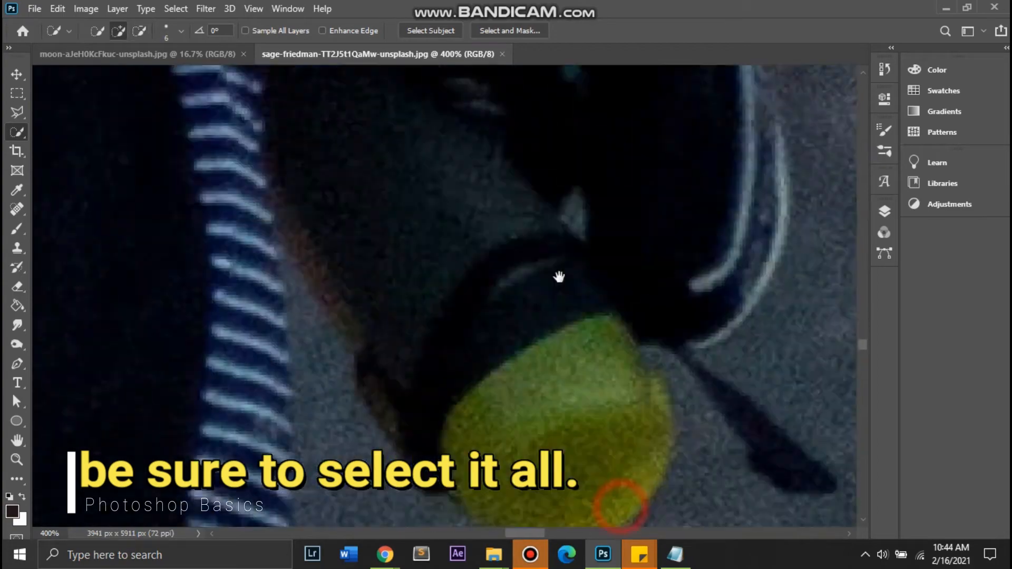
pyautogui.scroll(-2, 559, 276)
pyautogui.scroll(2, 384, 345)
# - Subtract the background gap between the striped side panel and the runner's right arm from the selection
pyautogui.scroll(-3, 485, 316)
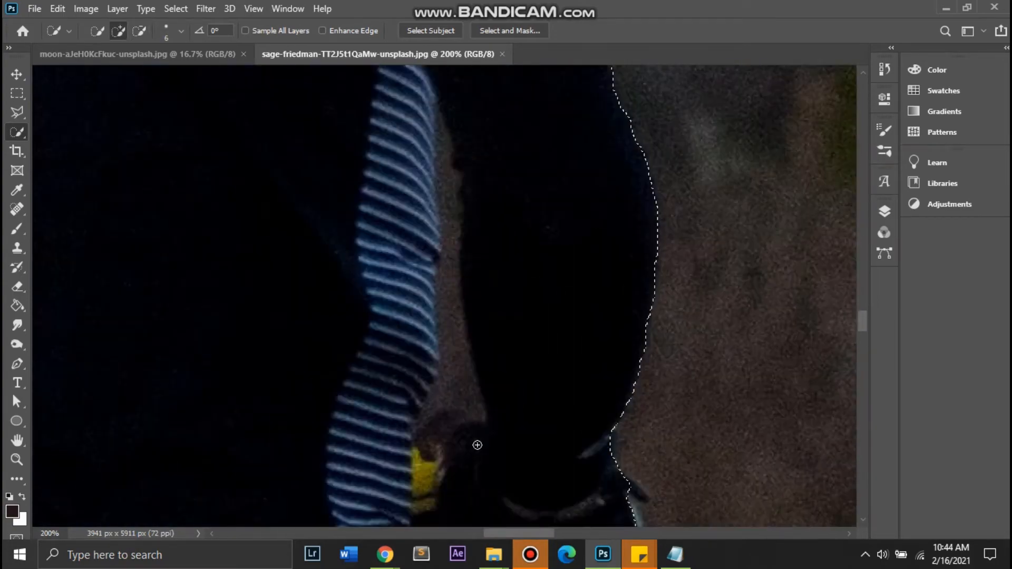
pyautogui.keyDown('alt'); pyautogui.click(476, 419); pyautogui.keyUp('alt')
pyautogui.scroll(1, 457, 385)
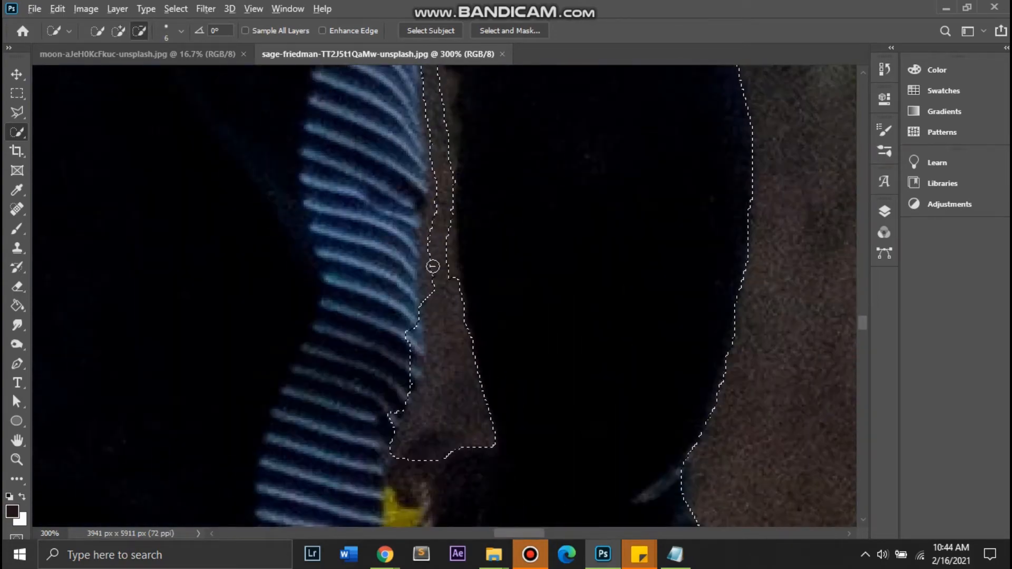
pyautogui.moveTo(409, 377); pyautogui.dragTo(473, 419)
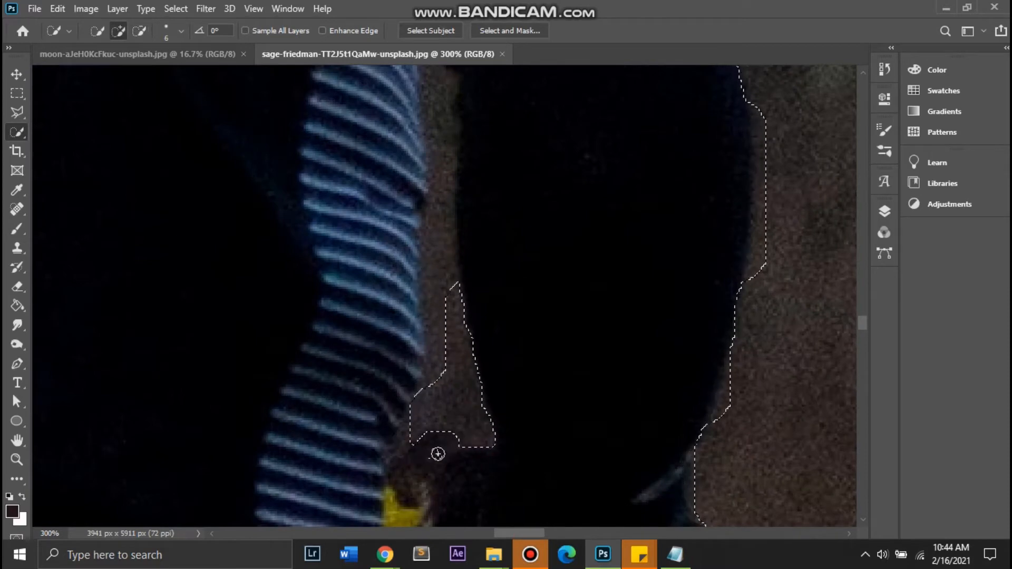
# - Subtract the small background gap between the runner's left arm and torso from the selection
pyautogui.scroll(3, 438, 244)
pyautogui.hscroll(-3, 449, 379)
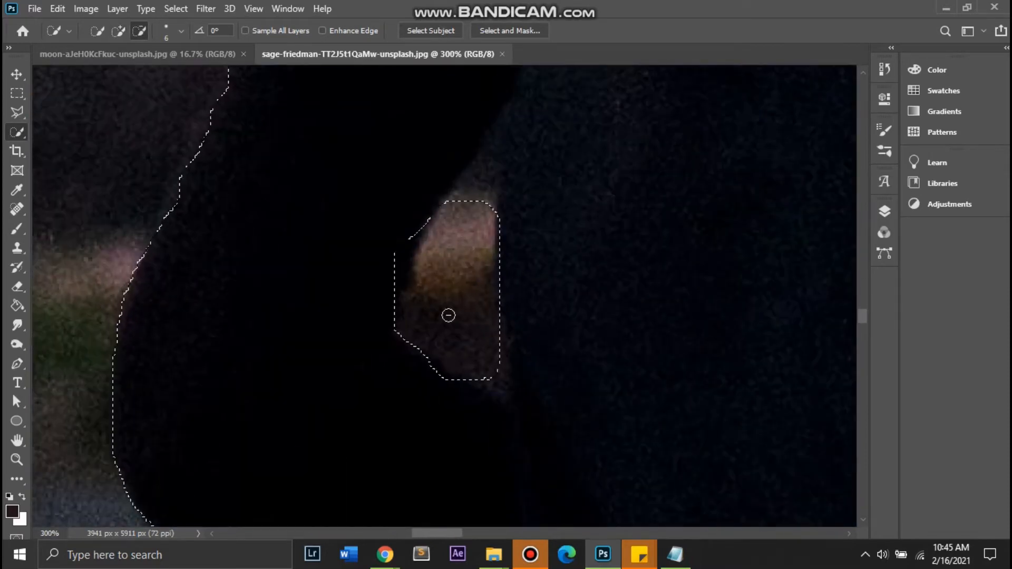
pyautogui.scroll(2, 463, 350)
# - Add a layer mask from the selection to the Background layer to isolate the runner
pyautogui.scroll(-9, 483, 271)
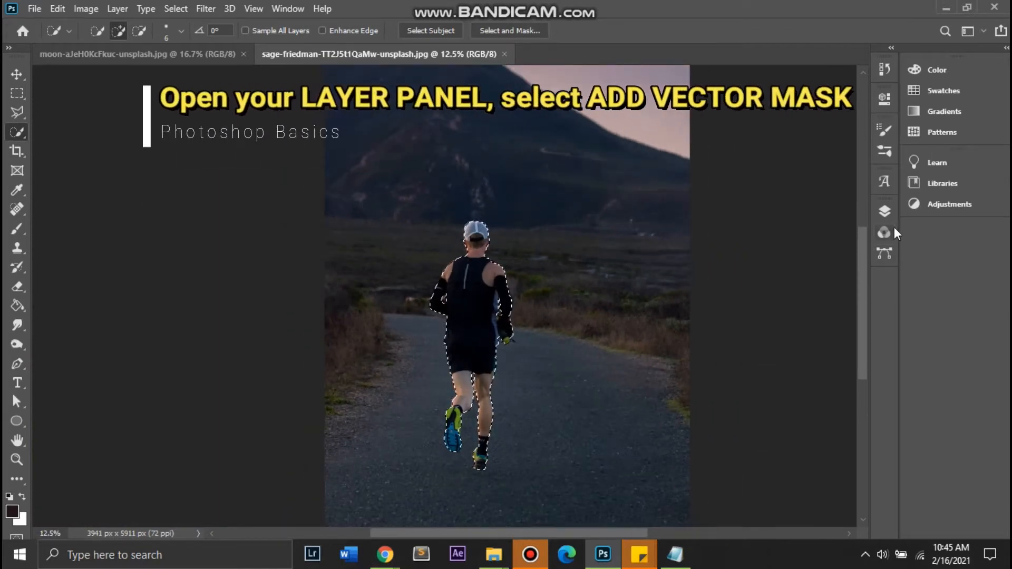
pyautogui.click(885, 211)
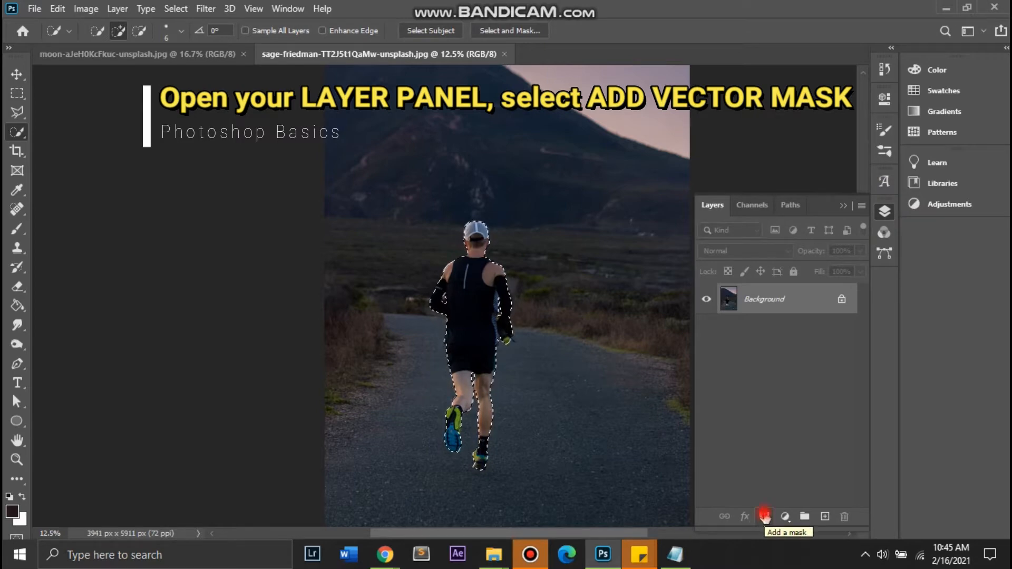
pyautogui.click(764, 516)
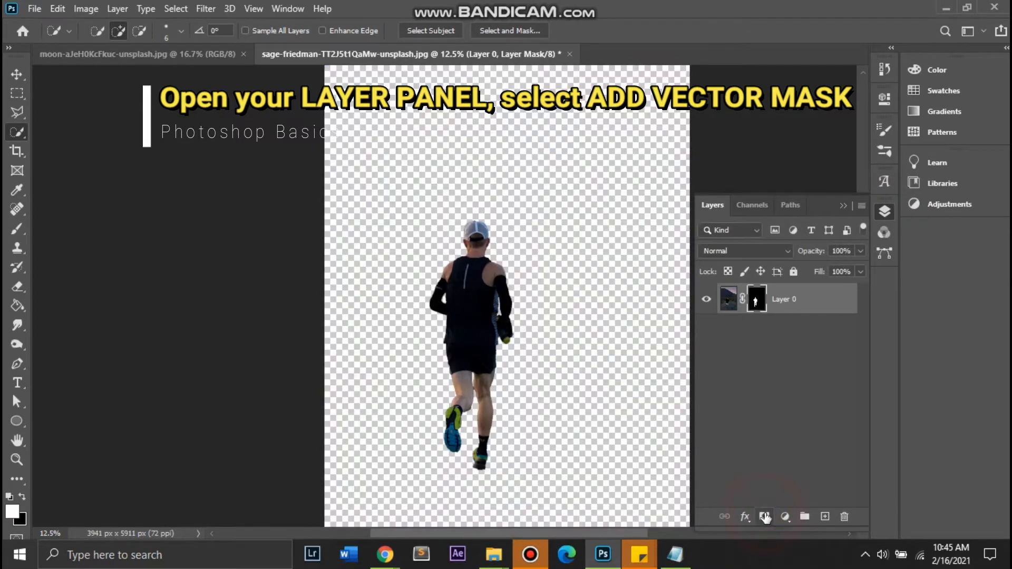
# - Duplicate the masked runner layer into the desert document moon-aJeH0KcFkuc-unsplash.jpg
pyautogui.rightClick(756, 295)
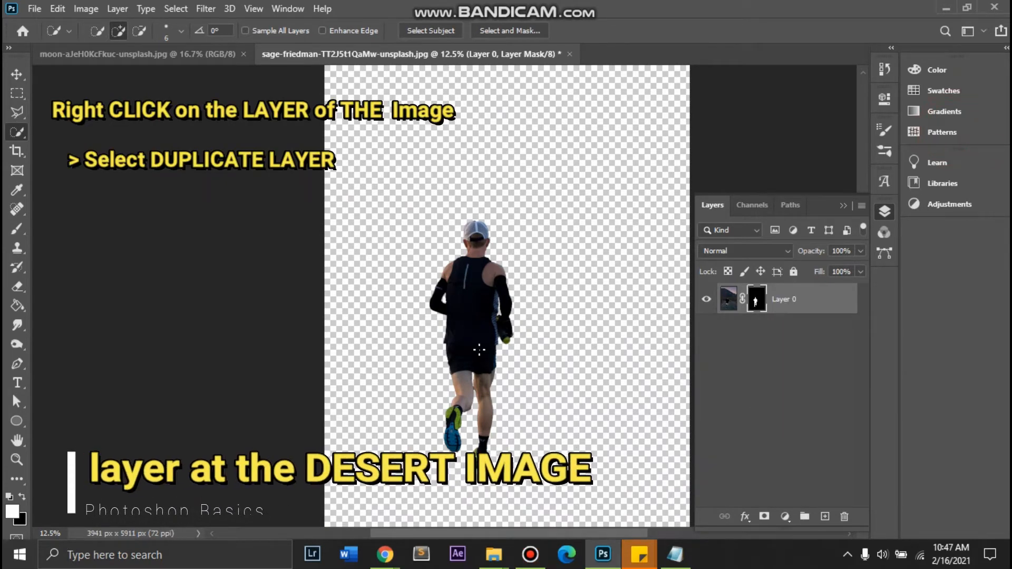
pyautogui.rightClick(821, 303)
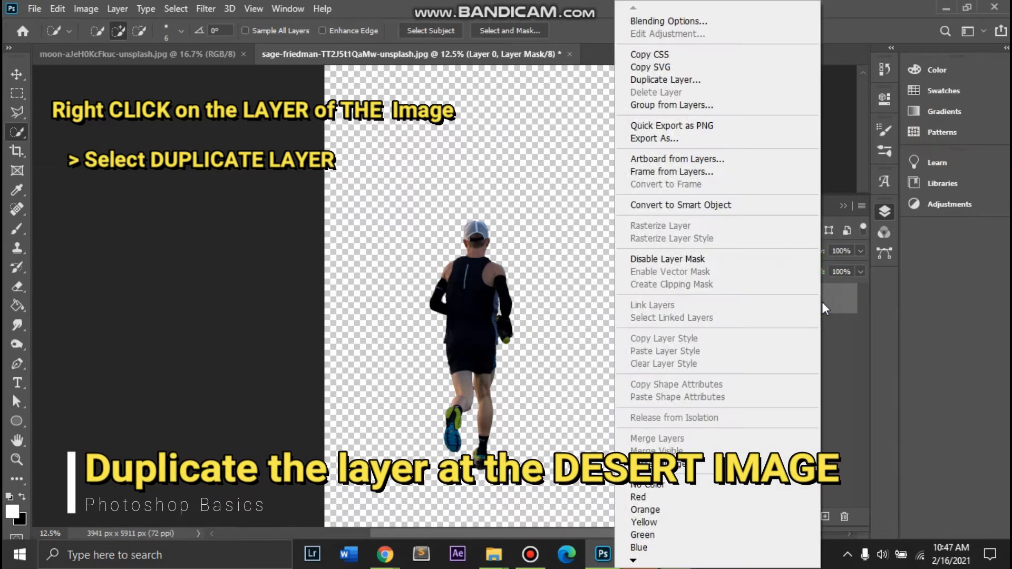
pyautogui.click(723, 79)
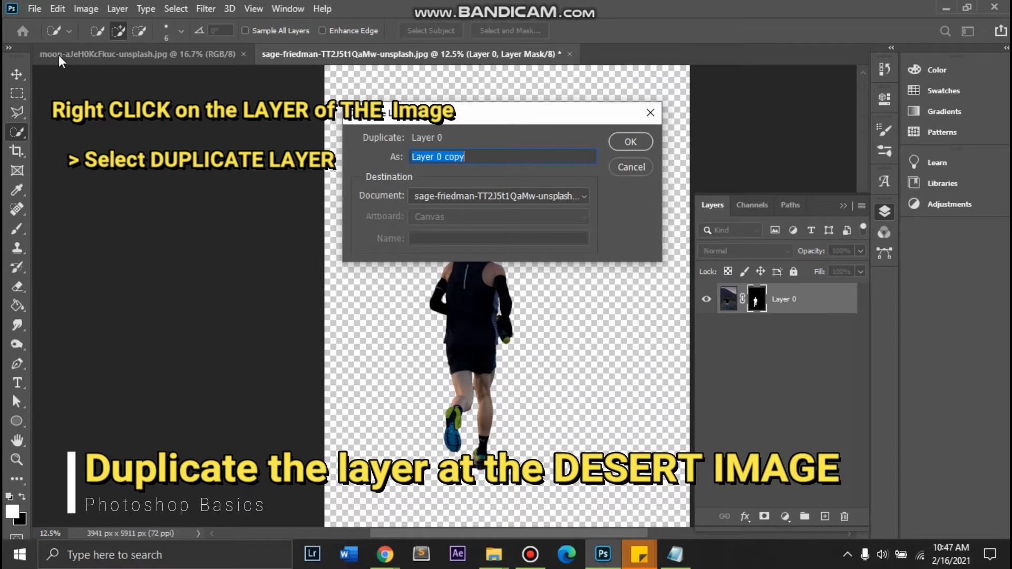
pyautogui.click(579, 198)
pyautogui.click(588, 208)
pyautogui.click(641, 143)
# - In the desert image, move the runner up onto the sand to the left of the walking man
pyautogui.click(222, 63)
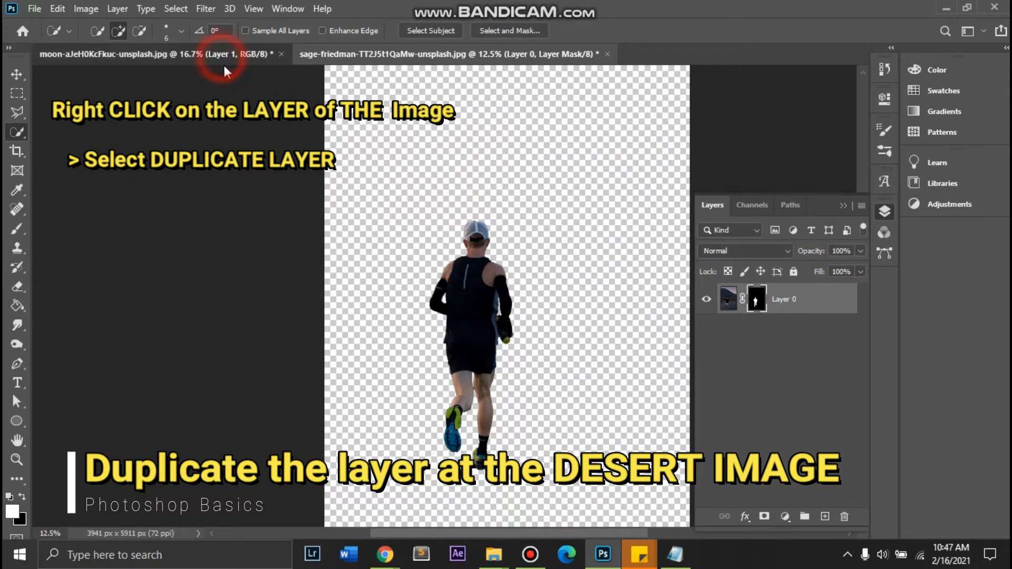
pyautogui.click(17, 75)
pyautogui.moveTo(295, 477); pyautogui.dragTo(321, 290)
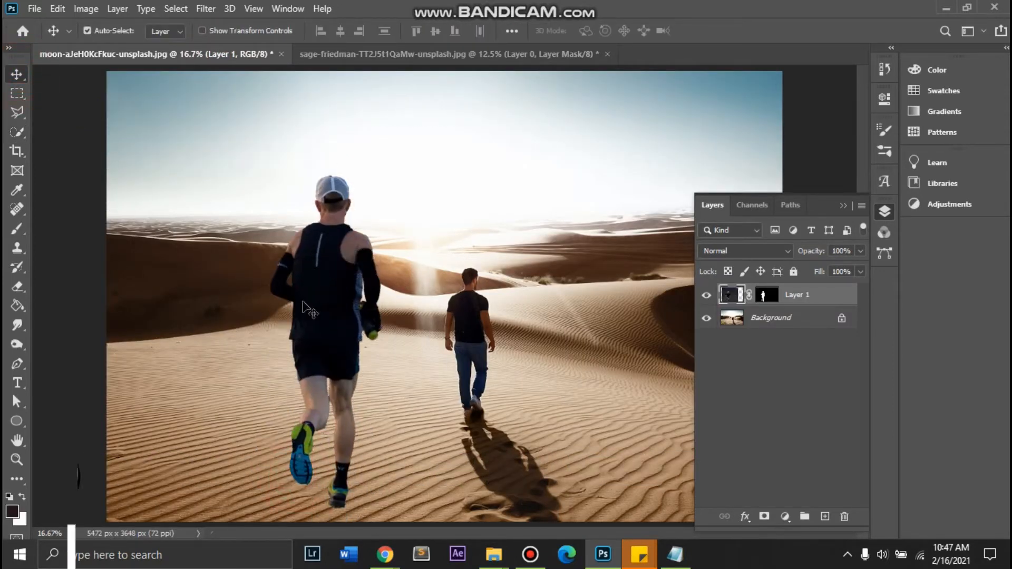
# - Scale the runner layer down to about 42% with Free Transform and place it over the walking man
pyautogui.press('ctrl')
pyautogui.hotkey('ctrl', 't')
pyautogui.hotkey('ctrl', '-')
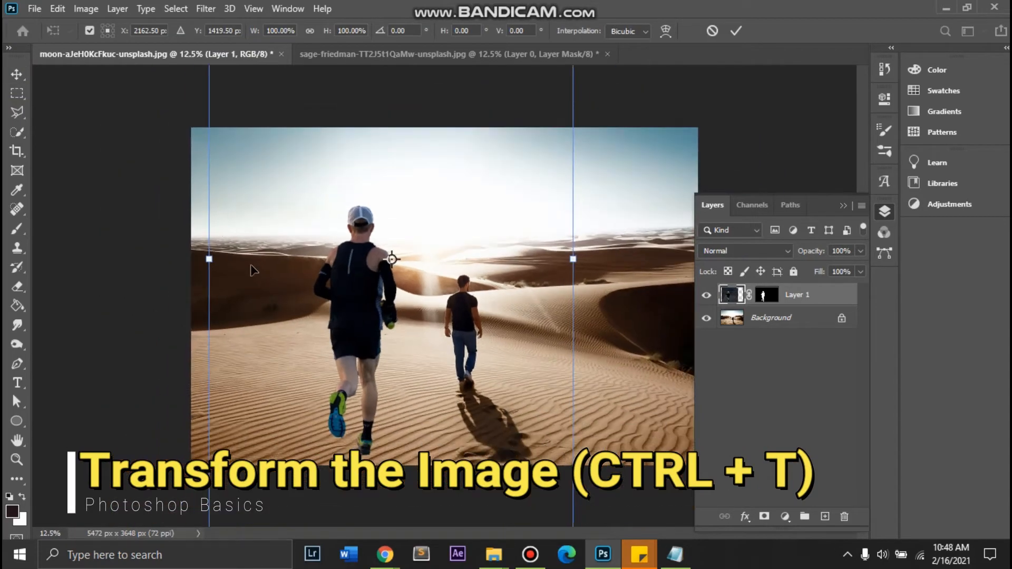
pyautogui.hotkey('ctrl', '-')
pyautogui.hotkey('ctrl', '-')
pyautogui.moveTo(323, 142); pyautogui.dragTo(433, 299)
pyautogui.hotkey('ctrl', '+')
pyautogui.hotkey('ctrl', '+')
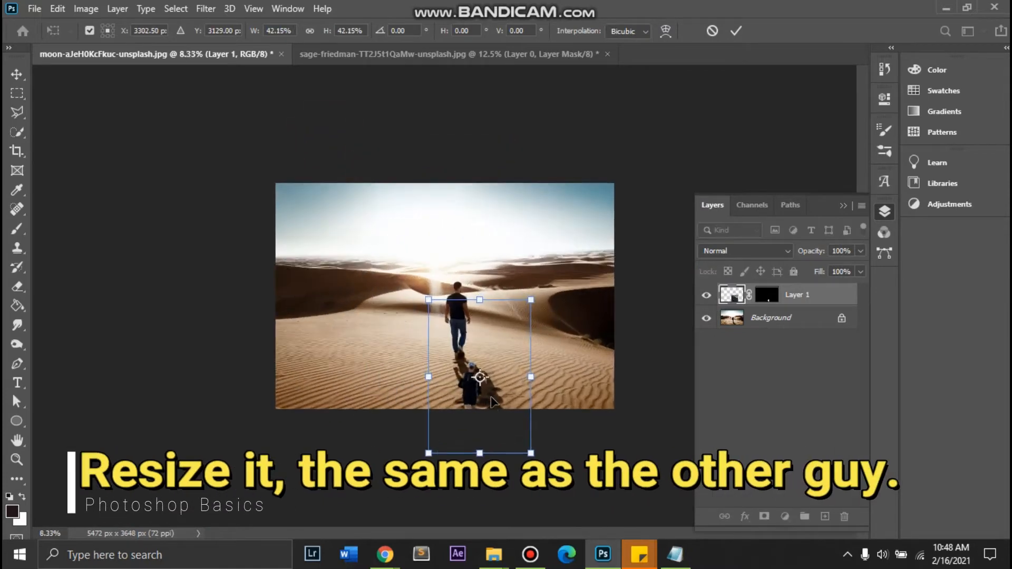
pyautogui.moveTo(484, 446); pyautogui.dragTo(465, 331)
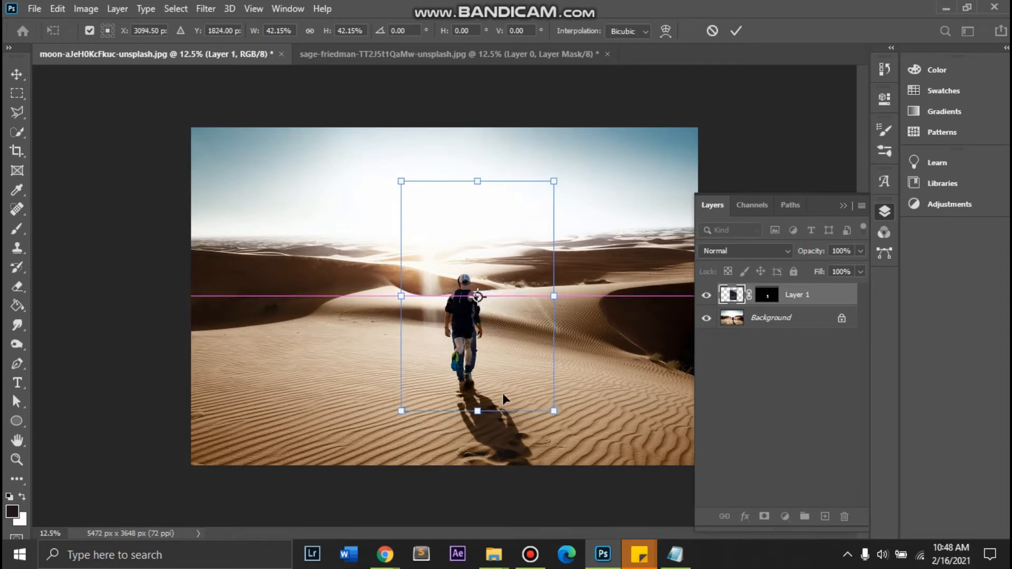
# - Fine-tune the runner's scale to about 44.9% and align him with the walking man's height and position
pyautogui.moveTo(554, 410); pyautogui.dragTo(567, 422)
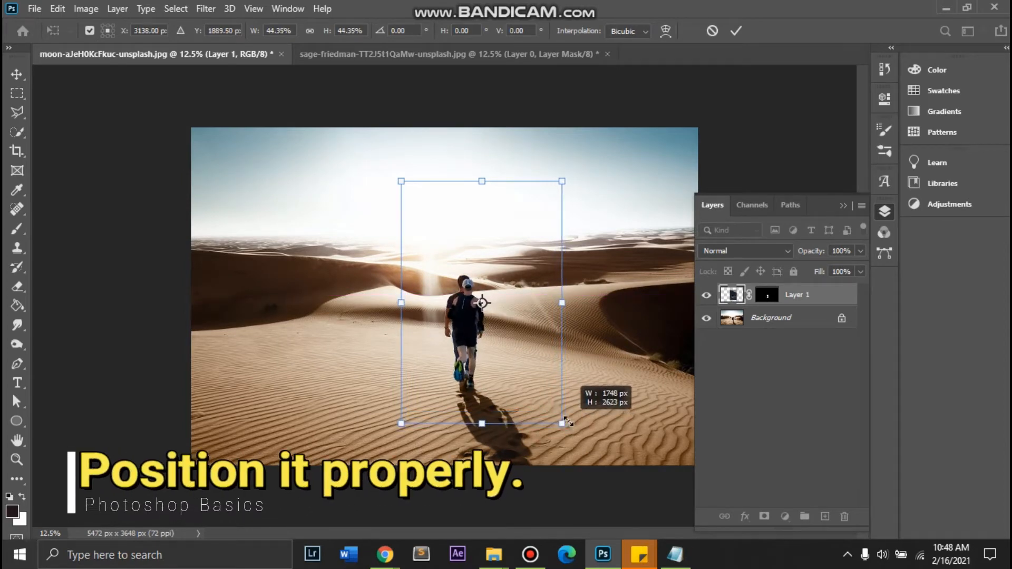
pyautogui.hotkey('ctrl', '+')
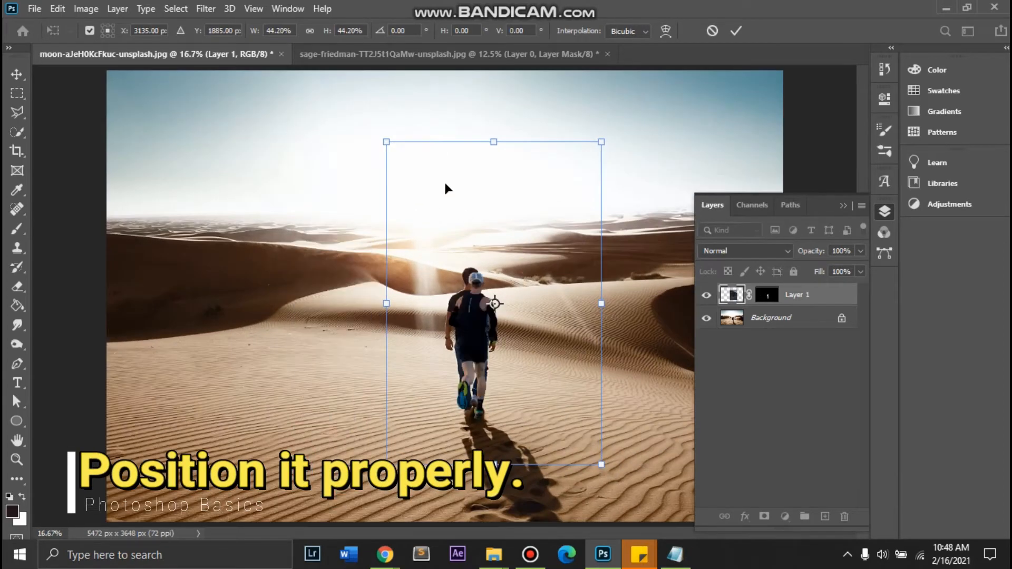
pyautogui.moveTo(387, 143); pyautogui.dragTo(383, 136)
pyautogui.moveTo(486, 360); pyautogui.dragTo(481, 358)
pyautogui.click(736, 33)
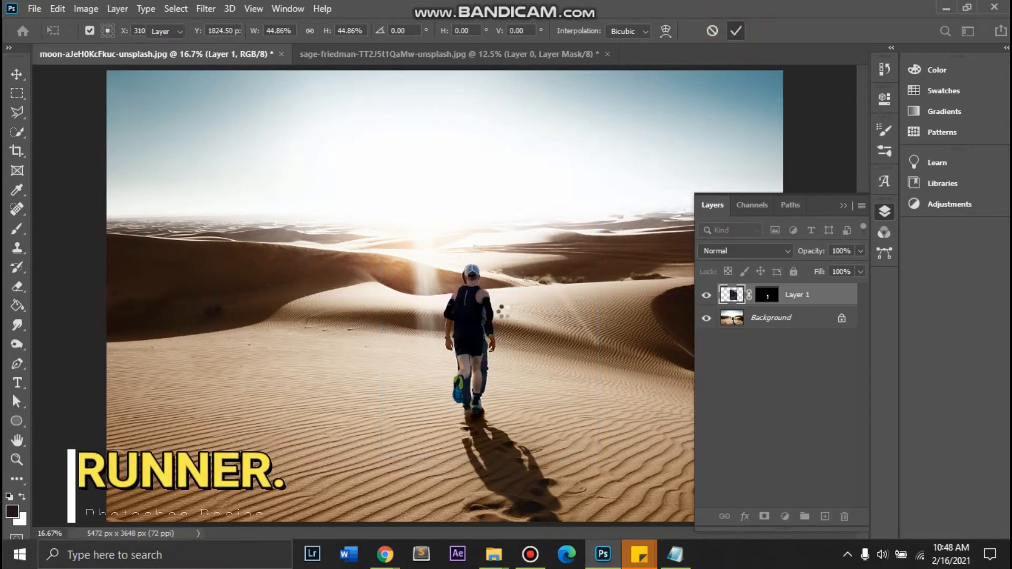
# - Hide Layer 1 so that the walking man beneath the runner can be retouched
pyautogui.click(706, 296)
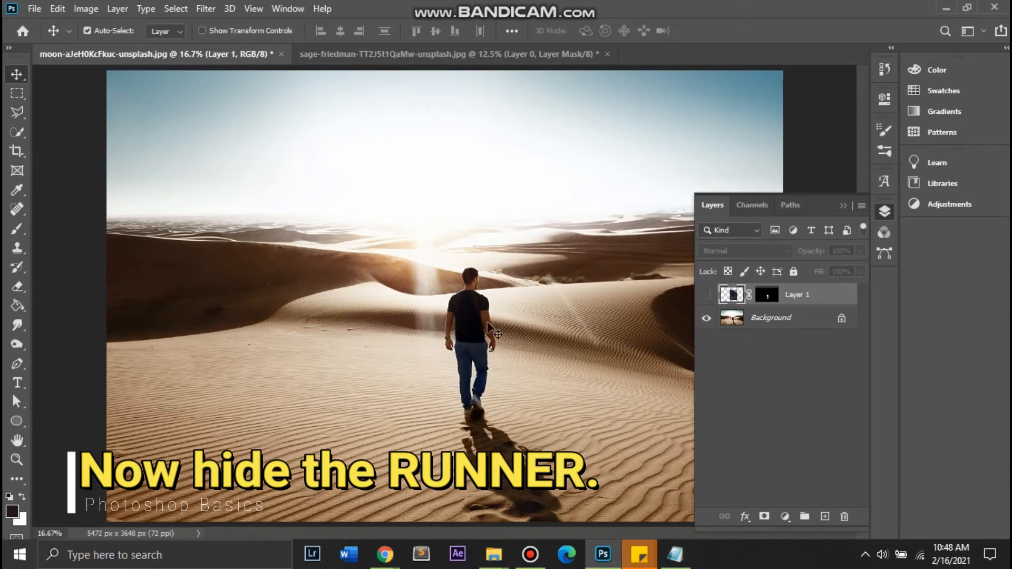
pyautogui.hotkey('ctrl', '+')
pyautogui.hotkey('ctrl', '+')
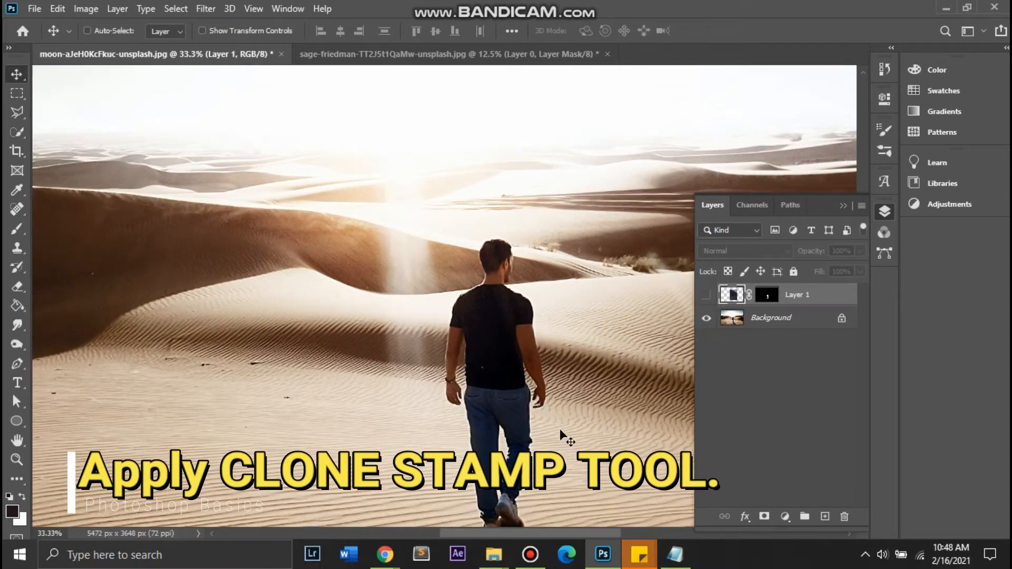
pyautogui.moveTo(561, 429); pyautogui.dragTo(465, 352)
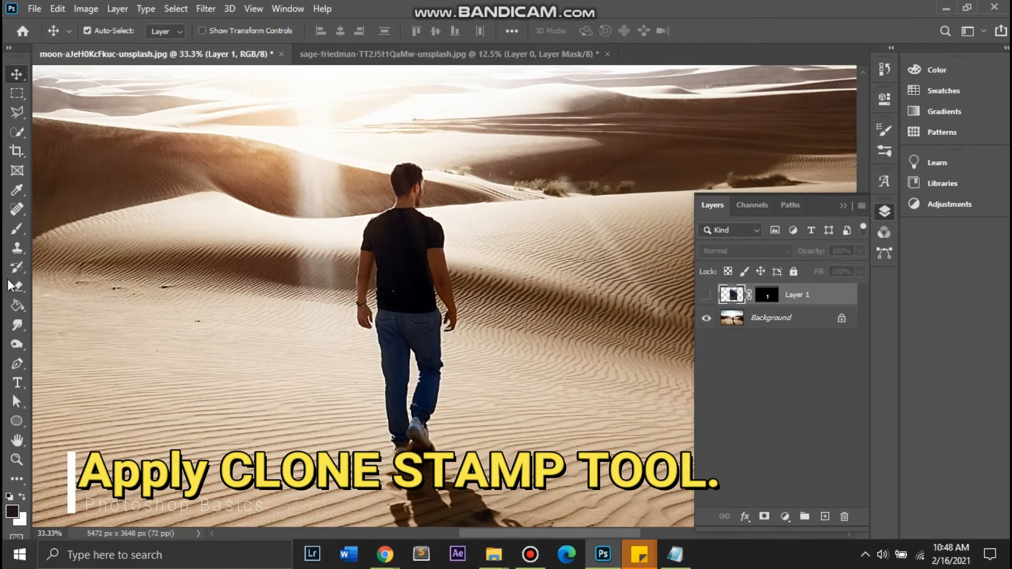
# - Activate the Clone Stamp tool, duplicate the Background layer and keep the original hidden beneath the copy
pyautogui.press('s')
pyautogui.rightClick(21, 248)
pyautogui.click(58, 248)
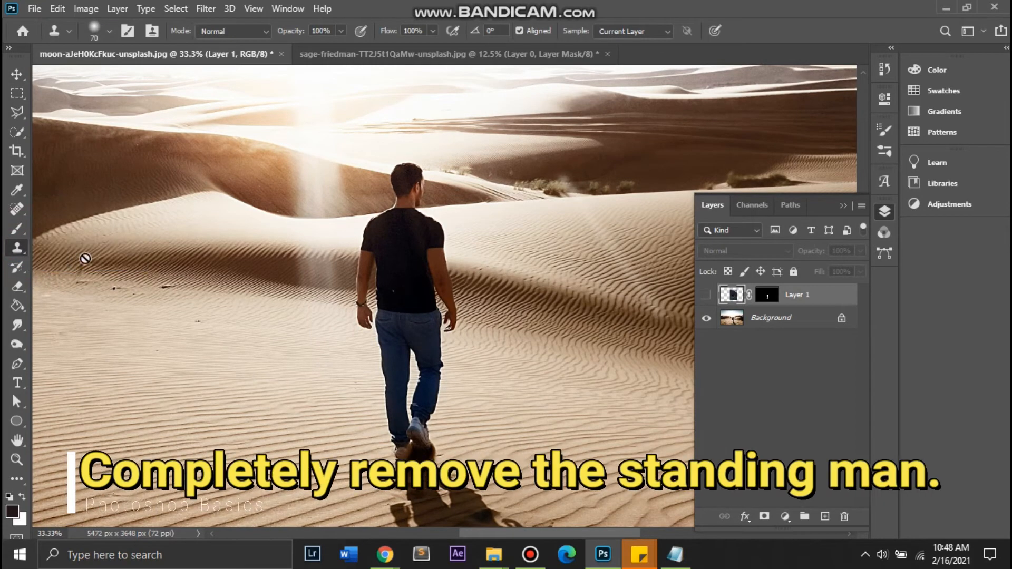
pyautogui.click(786, 318)
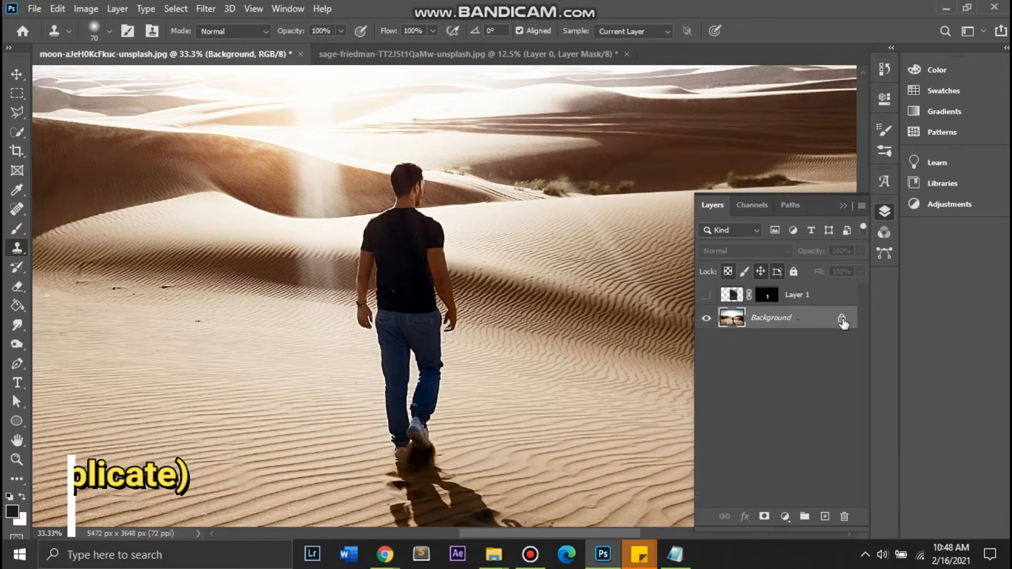
pyautogui.hotkey('ctrl', 'j')
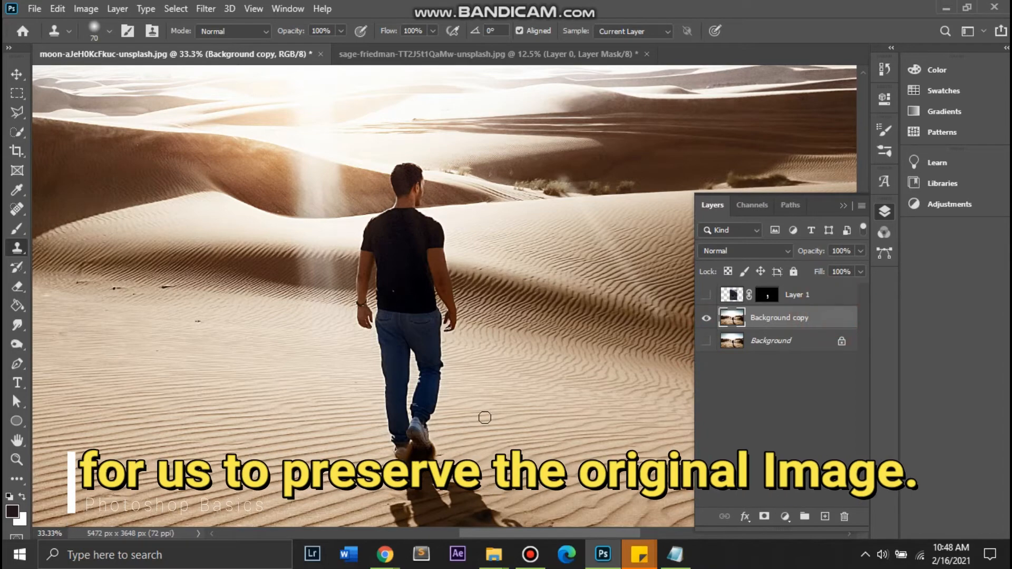
# - Clone surrounding sand over the walking man's legs and torso on the Background copy layer
pyautogui.moveTo(417, 435)
pyautogui.mouseDown()
pyautogui.moveTo(445, 416)
pyautogui.moveTo(386, 435)
pyautogui.moveTo(436, 404)
pyautogui.moveTo(402, 407)
pyautogui.mouseUp()
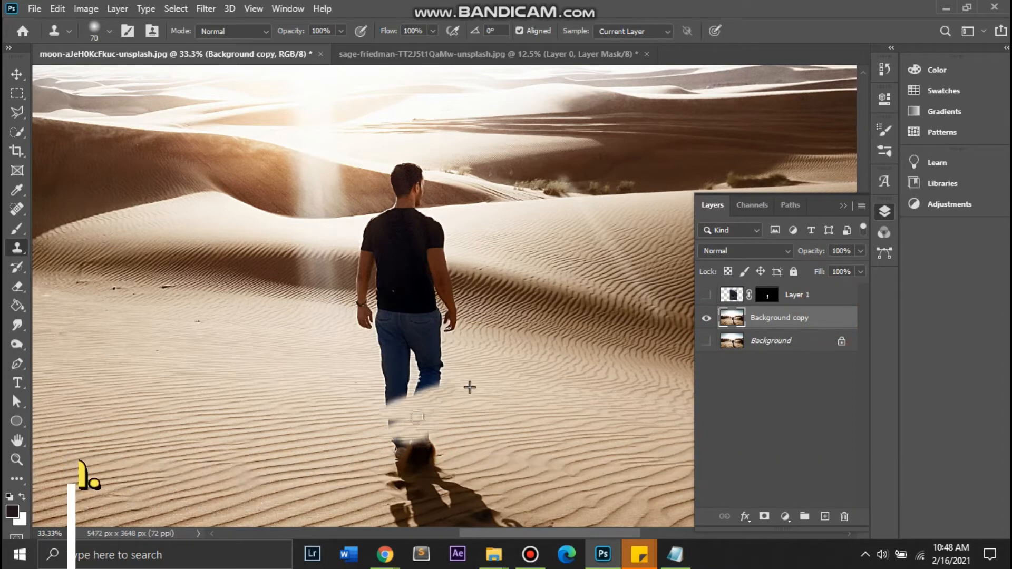
pyautogui.moveTo(407, 345); pyautogui.dragTo(385, 348)
pyautogui.hotkey('ctrl', '+')
pyautogui.hotkey('ctrl', '+')
pyautogui.moveTo(309, 381)
pyautogui.mouseDown()
pyautogui.moveTo(295, 399)
pyautogui.moveTo(517, 354)
pyautogui.moveTo(542, 283)
pyautogui.moveTo(614, 198)
pyautogui.moveTo(252, 191)
pyautogui.moveTo(271, 227)
pyautogui.moveTo(263, 295)
pyautogui.moveTo(306, 248)
pyautogui.moveTo(361, 253)
pyautogui.moveTo(323, 255)
pyautogui.mouseUp()
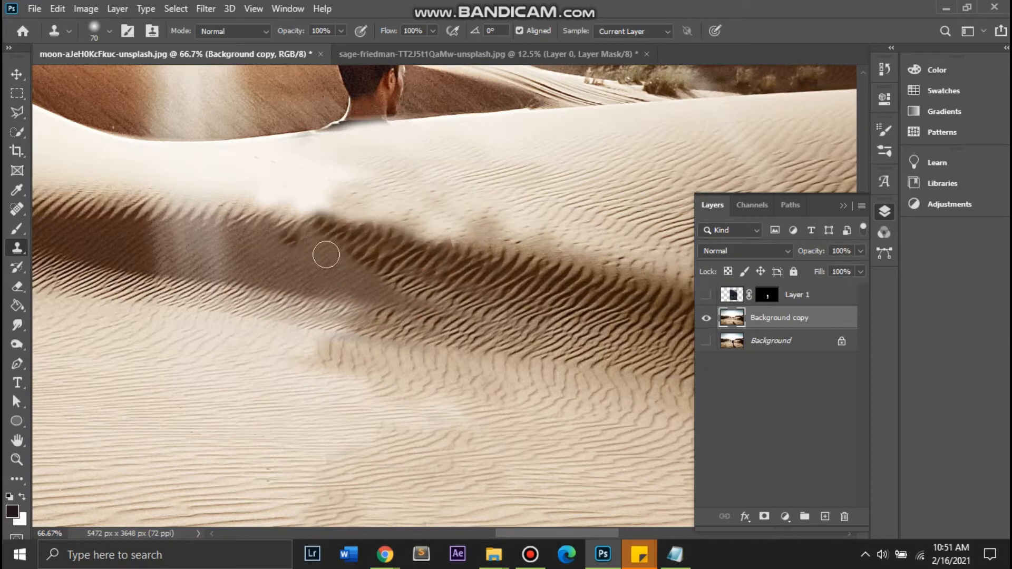
# - Clone rippled sand over most of the walking man's long shadow in the foreground
pyautogui.hotkey('ctrl', '0')
pyautogui.hotkey('ctrl', '+')
pyautogui.hotkey('ctrl', '+')
pyautogui.moveTo(384, 248)
pyautogui.mouseDown()
pyautogui.moveTo(481, 235)
pyautogui.moveTo(356, 133)
pyautogui.mouseUp()
pyautogui.moveTo(316, 317); pyautogui.dragTo(457, 250)
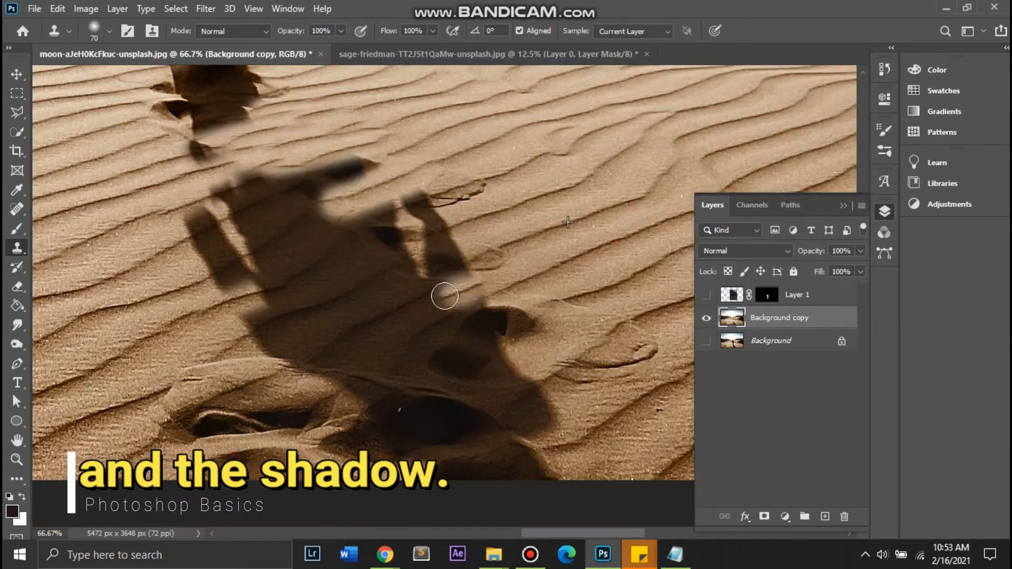
pyautogui.moveTo(447, 293)
pyautogui.mouseDown()
pyautogui.moveTo(295, 316)
pyautogui.moveTo(211, 295)
pyautogui.moveTo(268, 251)
pyautogui.mouseUp()
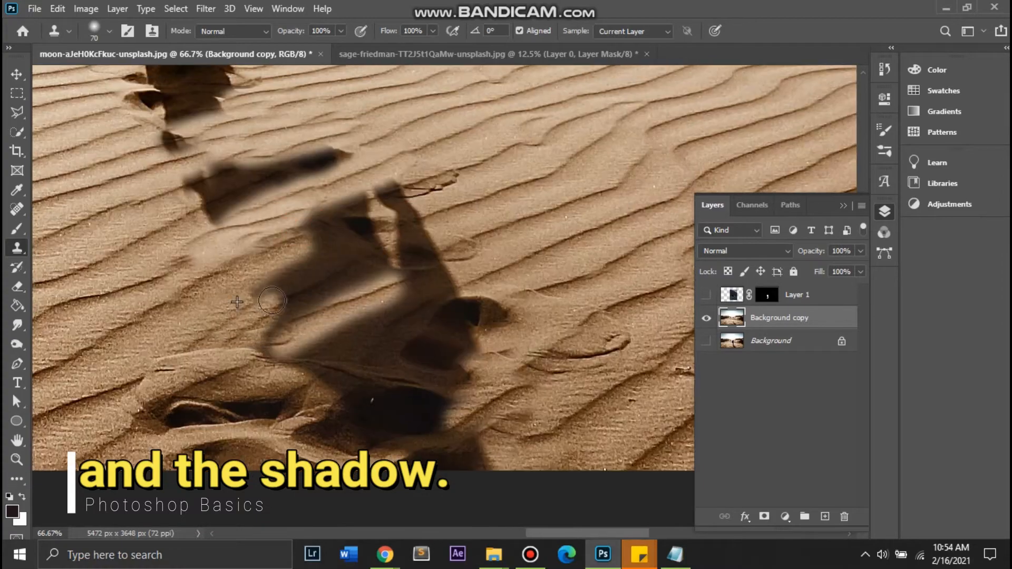
pyautogui.moveTo(459, 263)
pyautogui.mouseDown()
pyautogui.moveTo(418, 361)
pyautogui.moveTo(285, 363)
pyautogui.mouseUp()
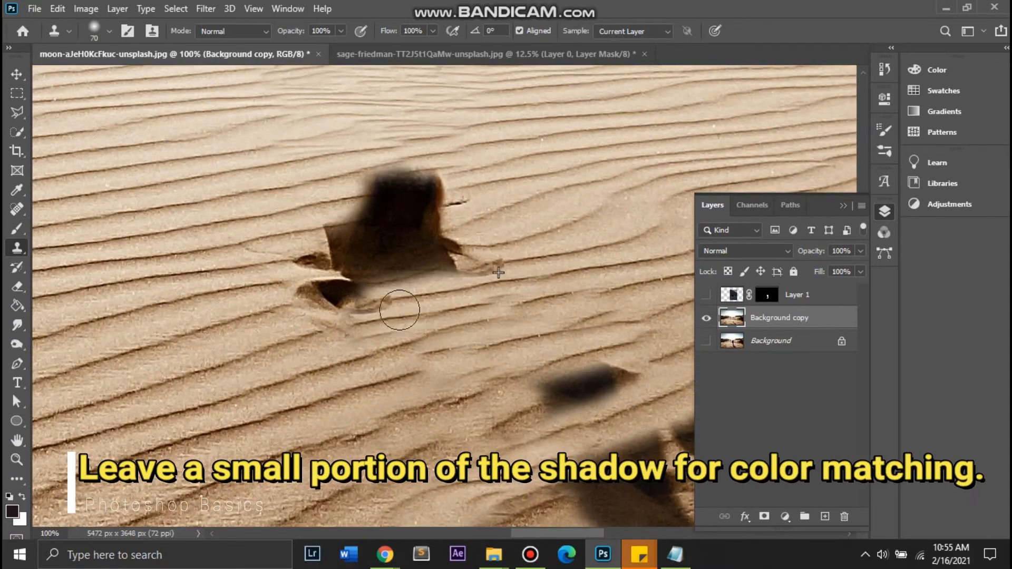
# - Clone sand over the dark remains around the man's feet, leaving small patches of shadow for colour matching
pyautogui.moveTo(396, 301); pyautogui.dragTo(403, 194)
pyautogui.hotkey('ctrl', '-')
pyautogui.hotkey('ctrl', '-')
pyautogui.hotkey('ctrl', '-')
pyautogui.hotkey('ctrl', '-')
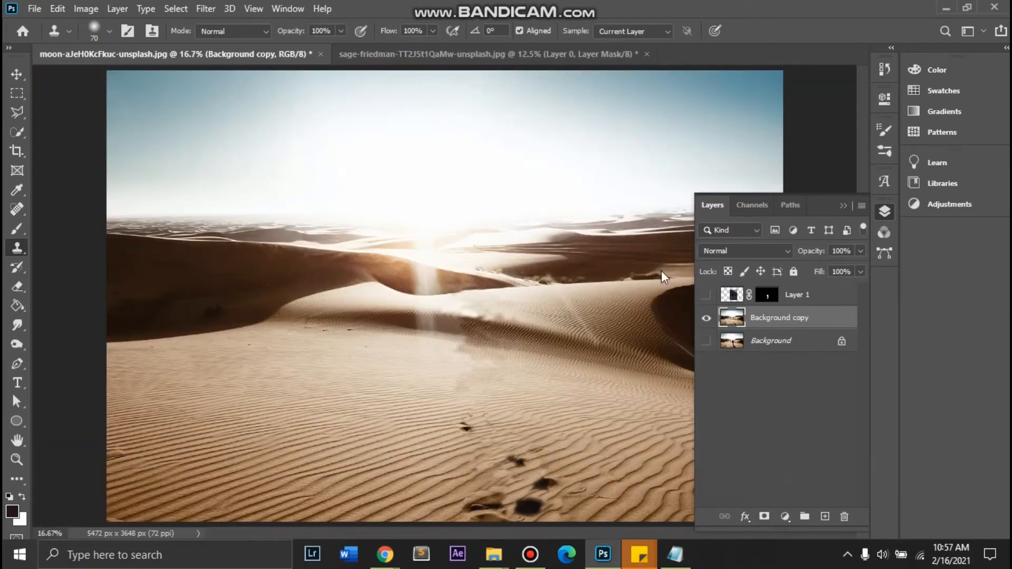
# - Show Layer 1 again and move the runner slightly down and to the right on the sand
pyautogui.click(706, 294)
pyautogui.hotkey('ctrl', '-')
pyautogui.hotkey('ctrl', '+')
pyautogui.press('v')
pyautogui.moveTo(469, 333); pyautogui.dragTo(488, 364)
# - Add a Curves adjustment layer above the runner and clip it to Layer 1
pyautogui.click(785, 517)
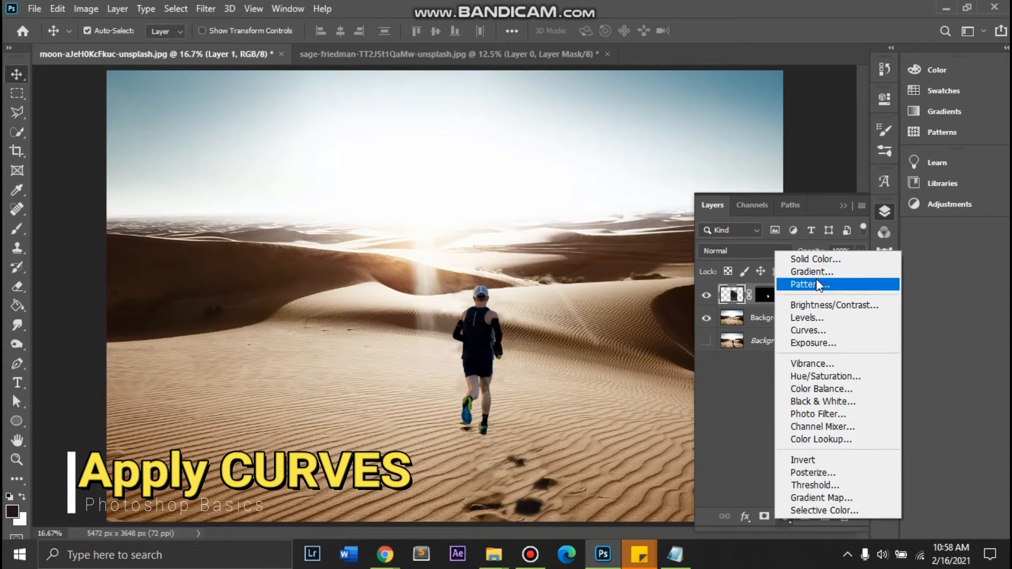
pyautogui.click(812, 330)
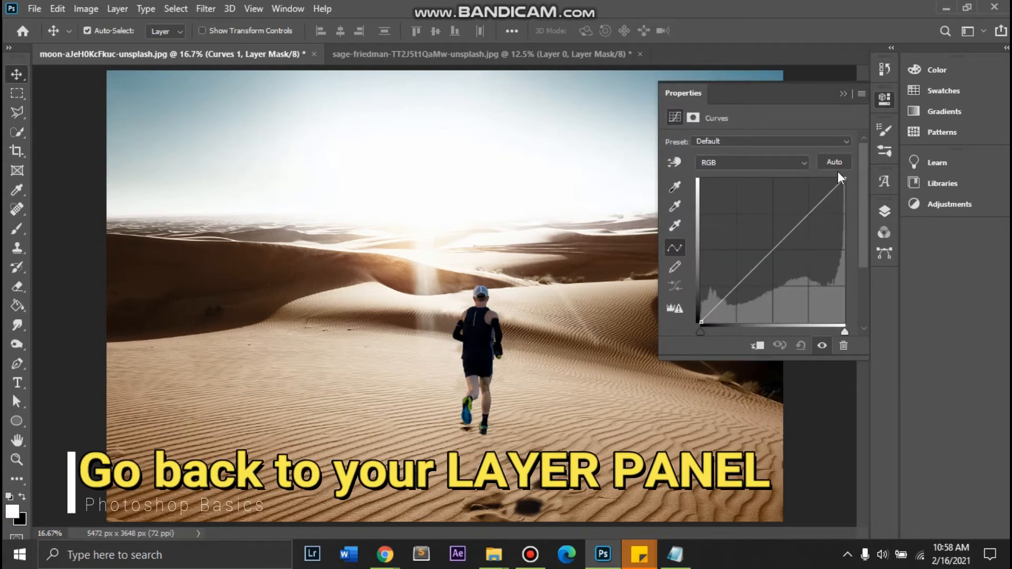
pyautogui.click(884, 211)
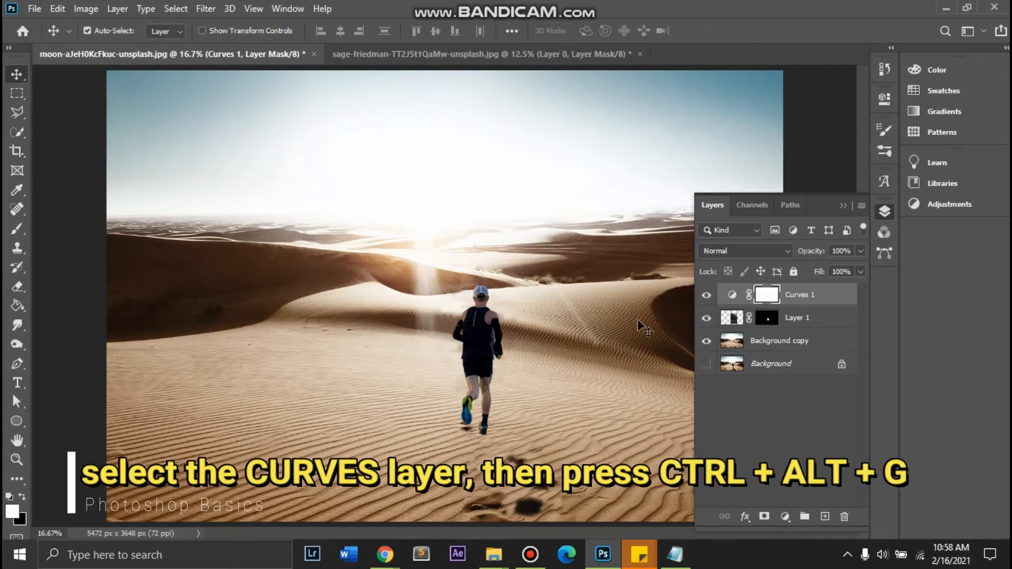
pyautogui.press('ctrl')
# - Set the Curves auto options to Find Dark & Light Colors with shadow target color 3b2114 sampled from the dark dune
pyautogui.click(745, 298)
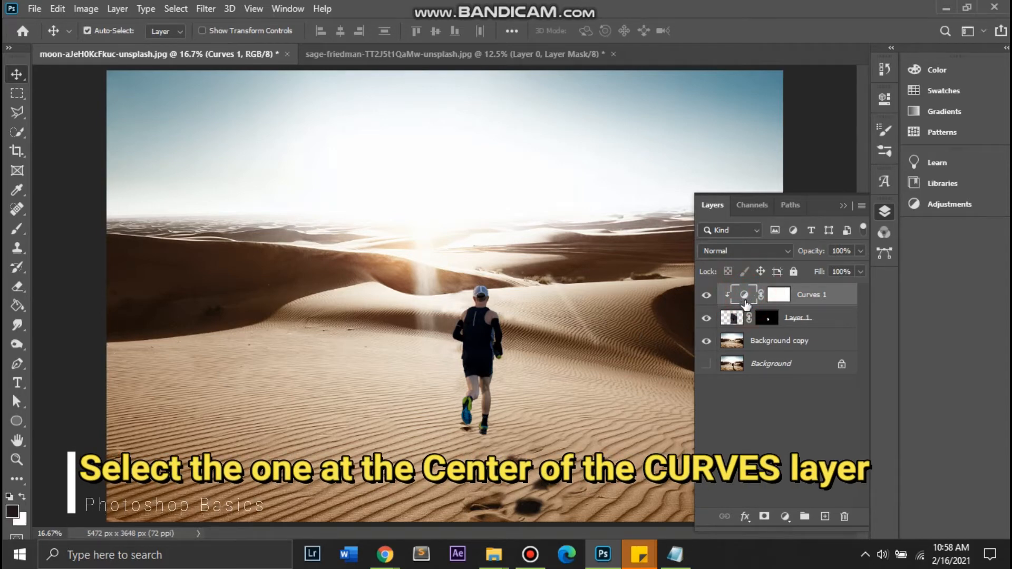
pyautogui.click(884, 98)
pyautogui.click(861, 94)
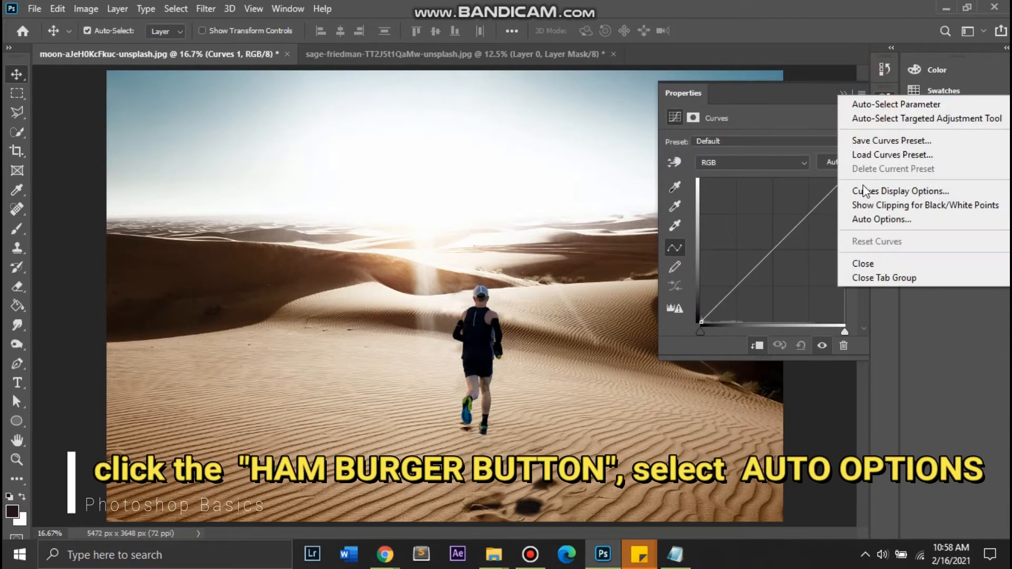
pyautogui.click(866, 219)
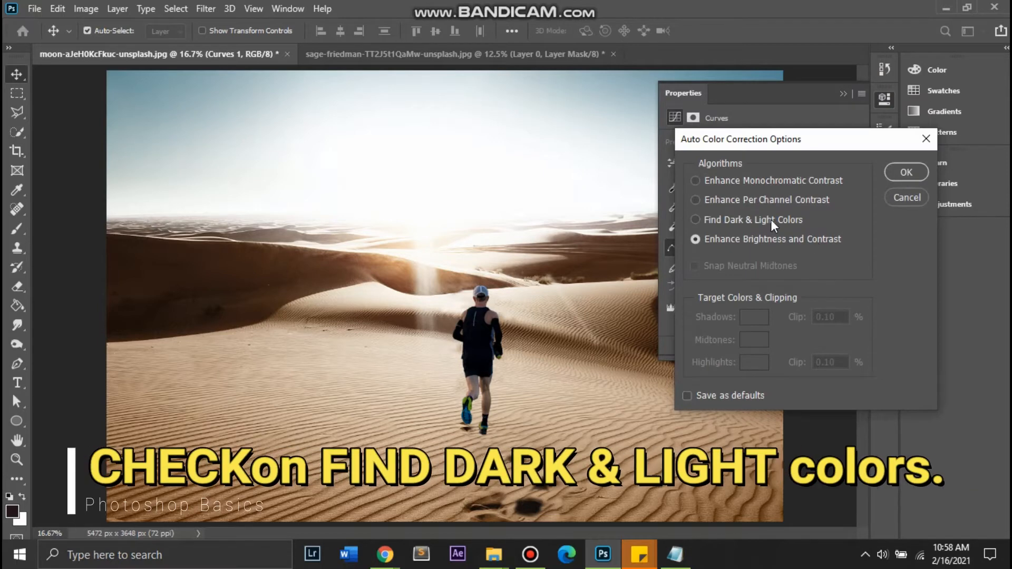
pyautogui.click(770, 219)
pyautogui.click(749, 319)
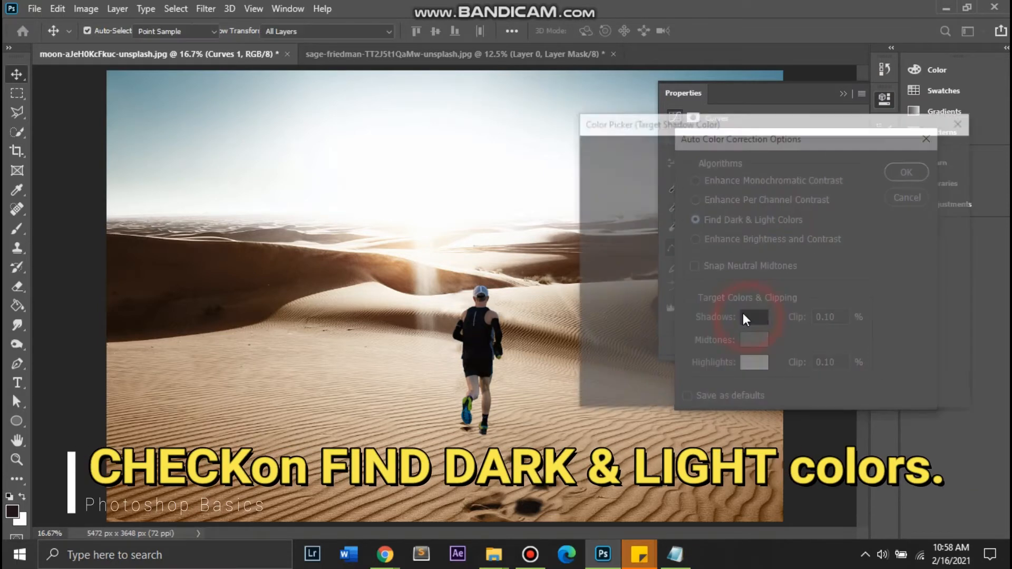
pyautogui.click(248, 256)
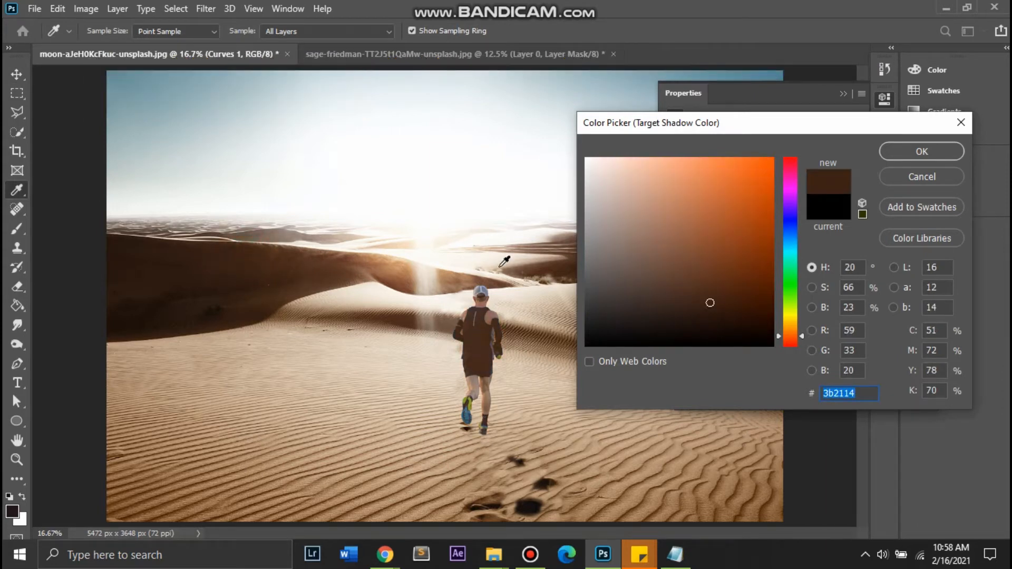
pyautogui.click(937, 152)
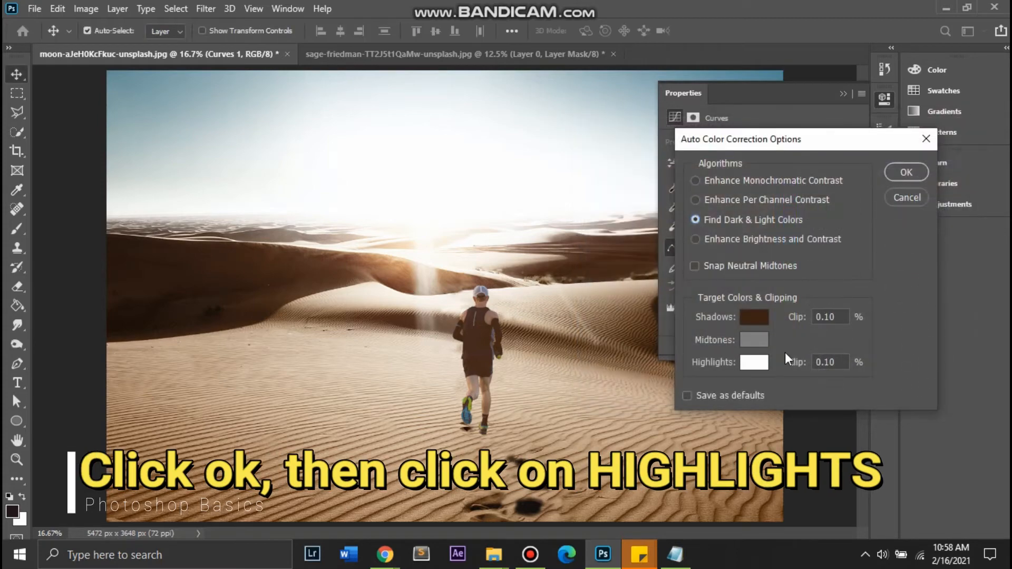
# - Sample d1bba4 from the sand as the highlight target color and apply the auto options without saving them as defaults
pyautogui.click(753, 368)
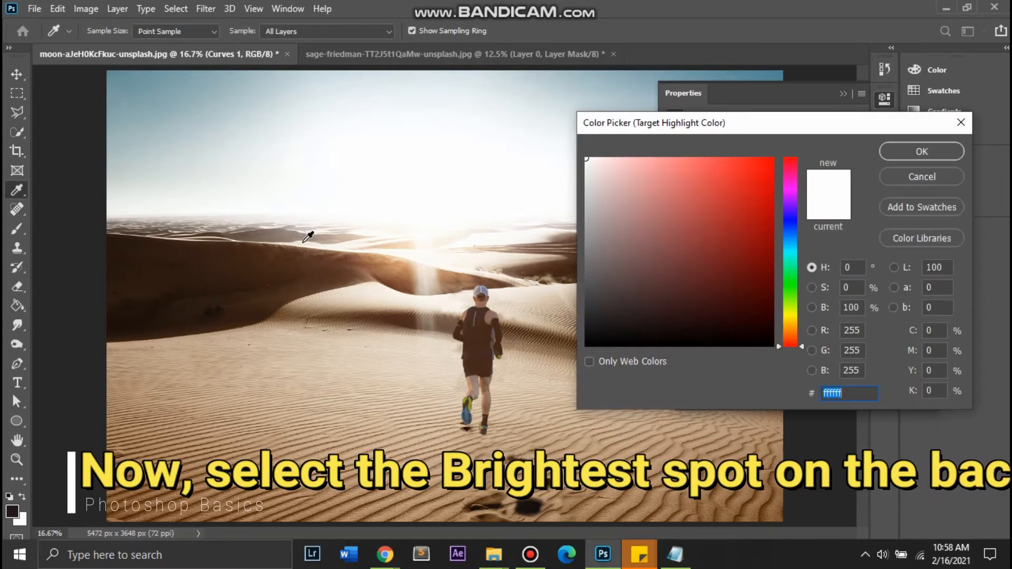
pyautogui.click(304, 242)
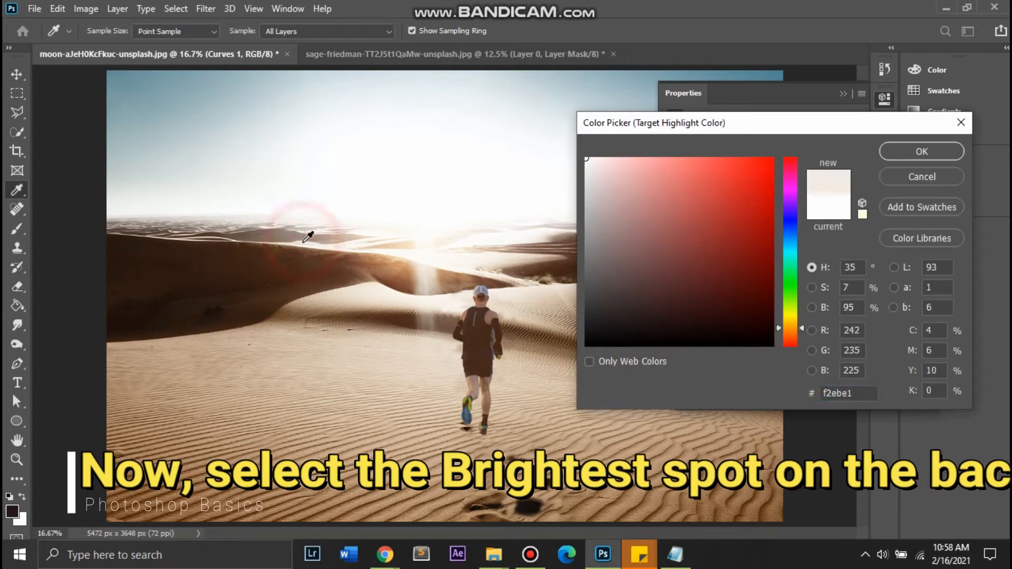
pyautogui.click(231, 345)
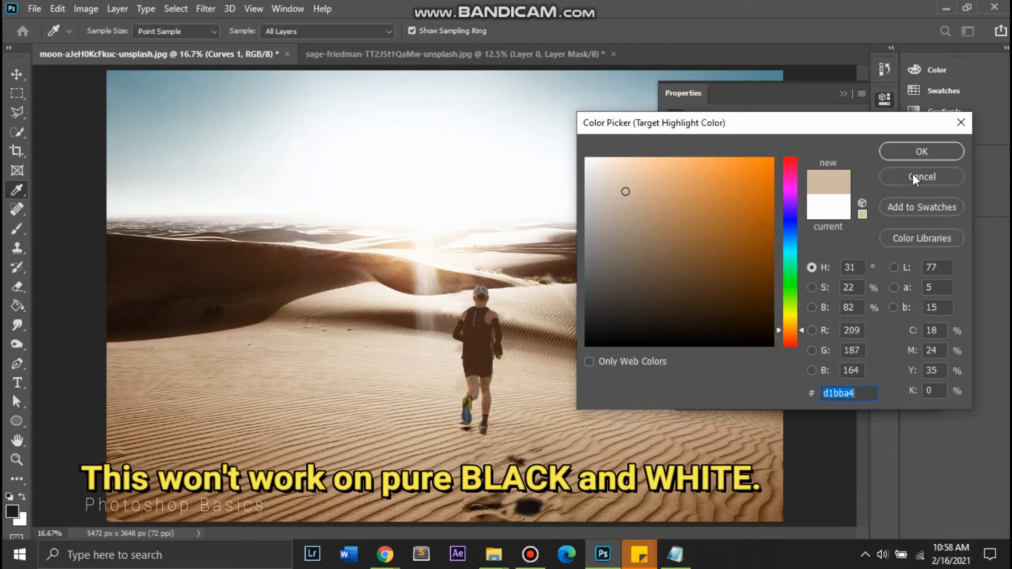
pyautogui.click(905, 153)
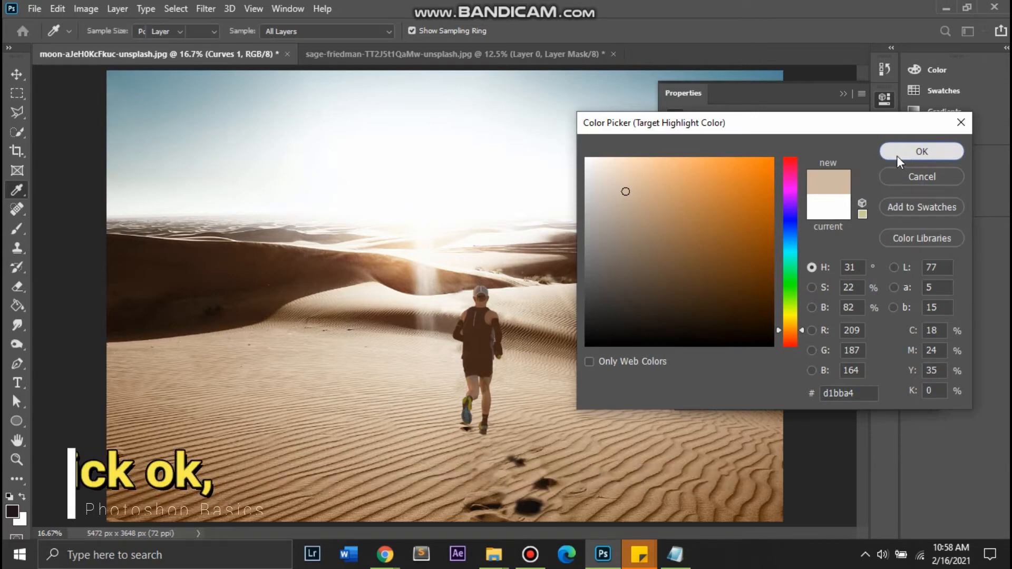
pyautogui.click(896, 154)
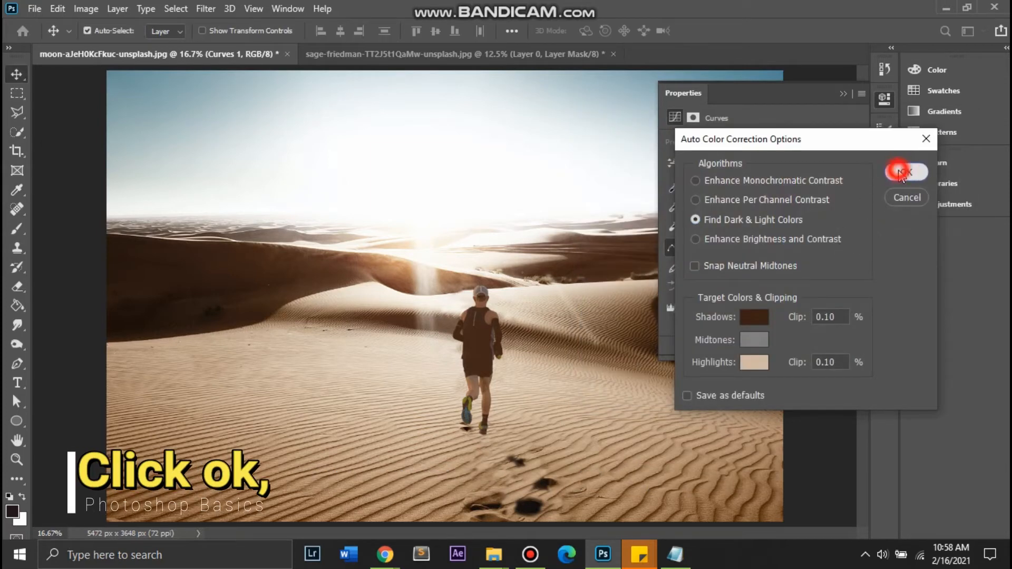
pyautogui.press('Return')
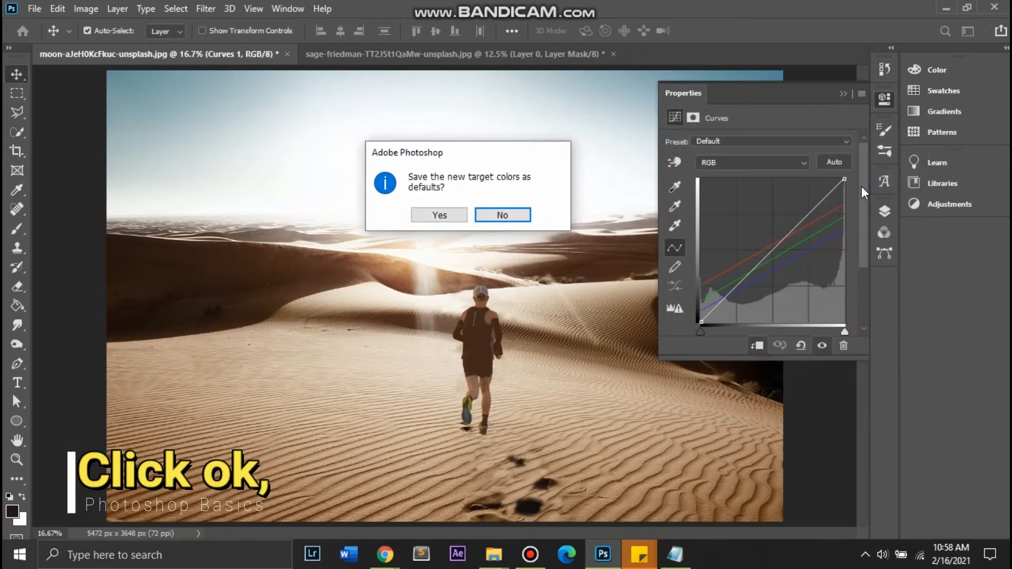
pyautogui.click(511, 218)
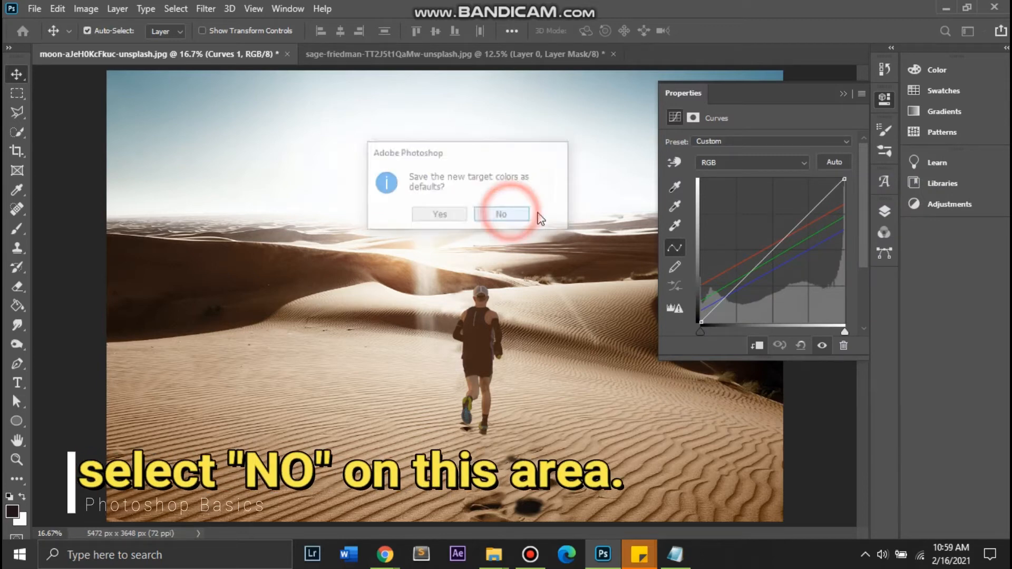
# - Shape the composite RGB curve into a gentle S, lowering the shadows and raising the highlights to increase the runner's contrast
pyautogui.click(729, 300)
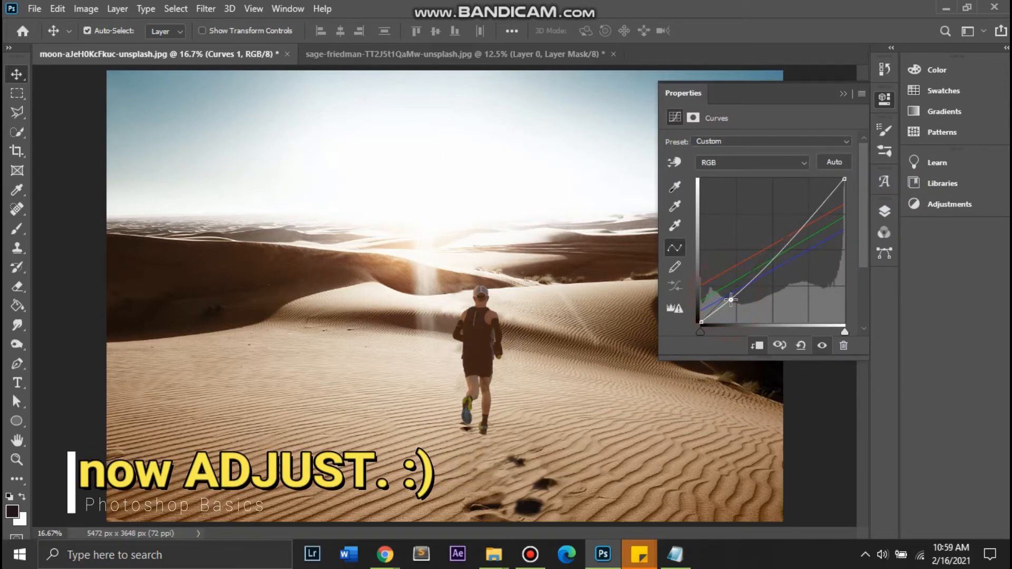
pyautogui.click(730, 301)
pyautogui.moveTo(730, 301); pyautogui.dragTo(731, 303)
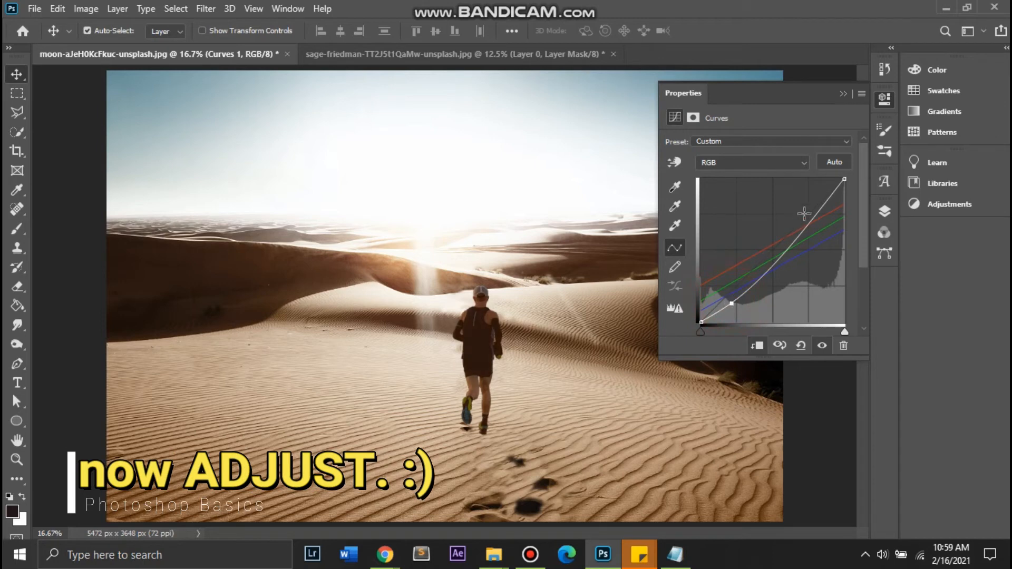
pyautogui.moveTo(822, 199); pyautogui.dragTo(818, 187)
pyautogui.moveTo(758, 268); pyautogui.dragTo(766, 271)
pyautogui.click(727, 299)
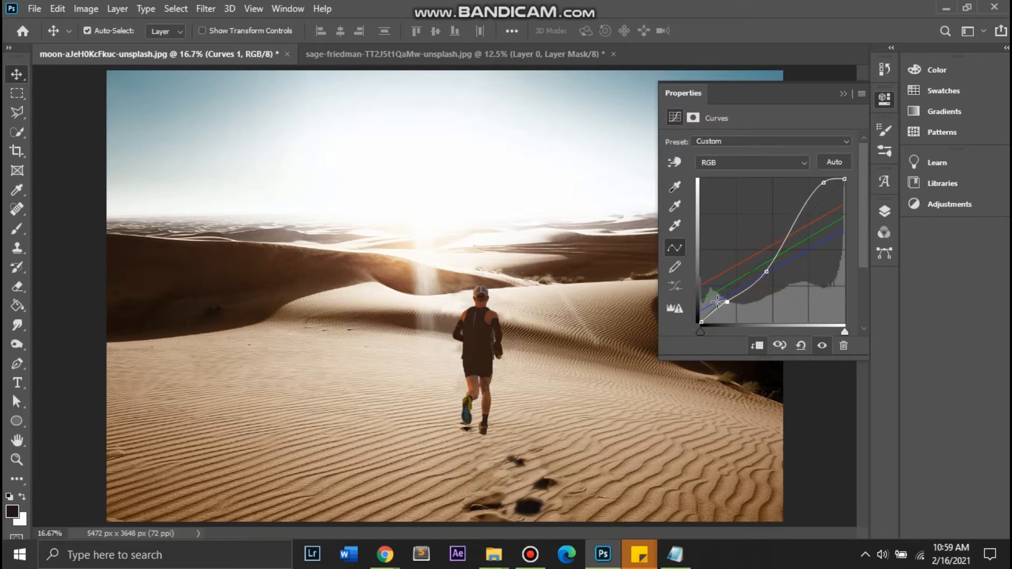
pyautogui.moveTo(767, 271); pyautogui.dragTo(775, 262)
pyautogui.moveTo(823, 182); pyautogui.dragTo(812, 195)
pyautogui.click(843, 94)
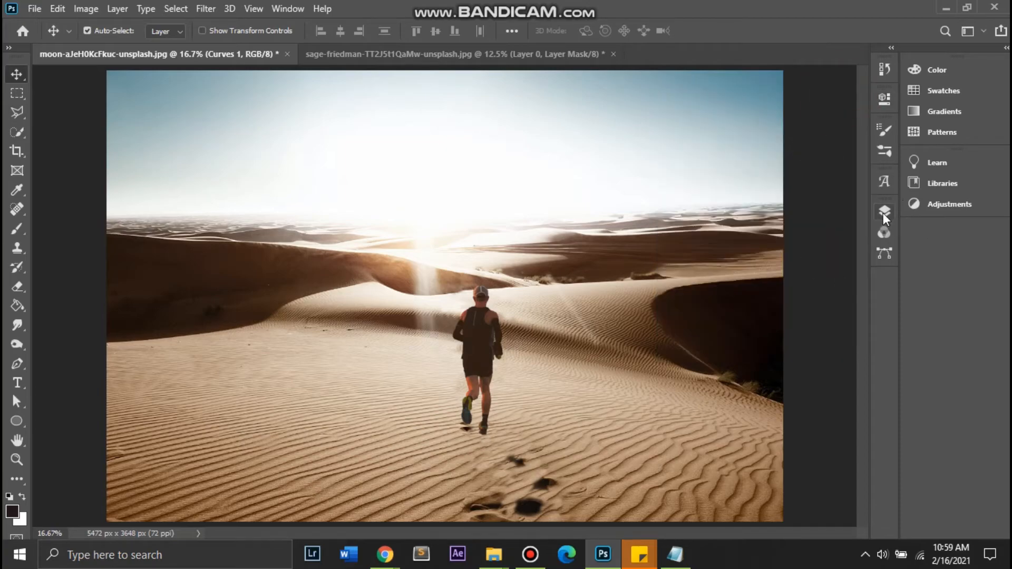
# - Duplicate Layer 1 as Layer 1 copy in the same document and keep both runner layers visible
pyautogui.click(883, 213)
pyautogui.click(835, 319)
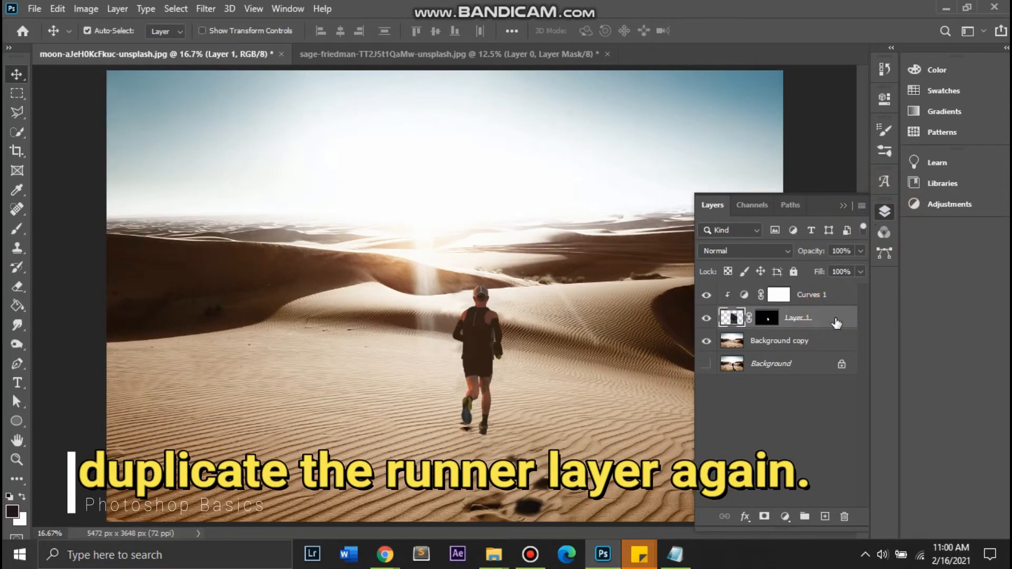
pyautogui.rightClick(836, 322)
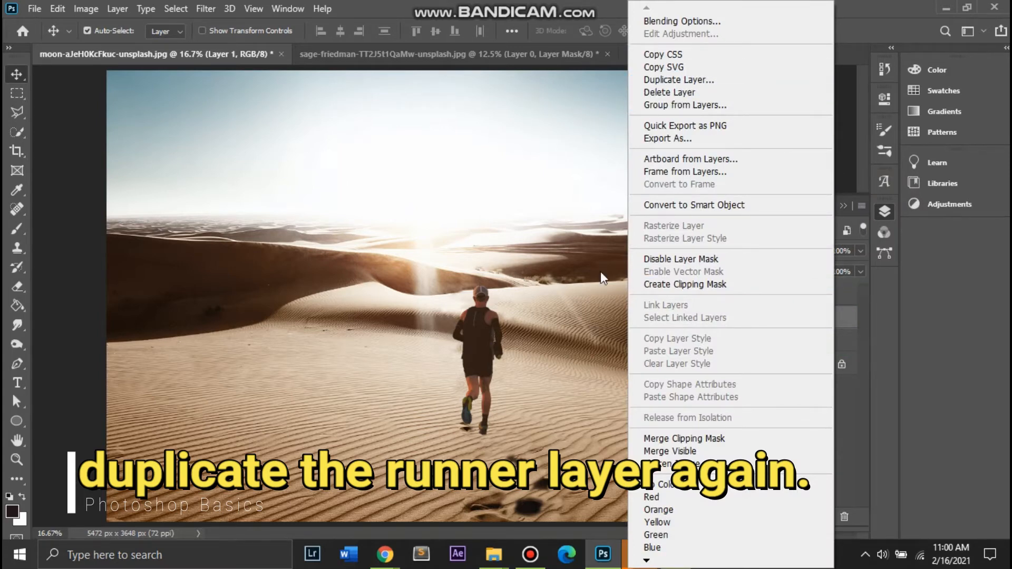
pyautogui.click(685, 80)
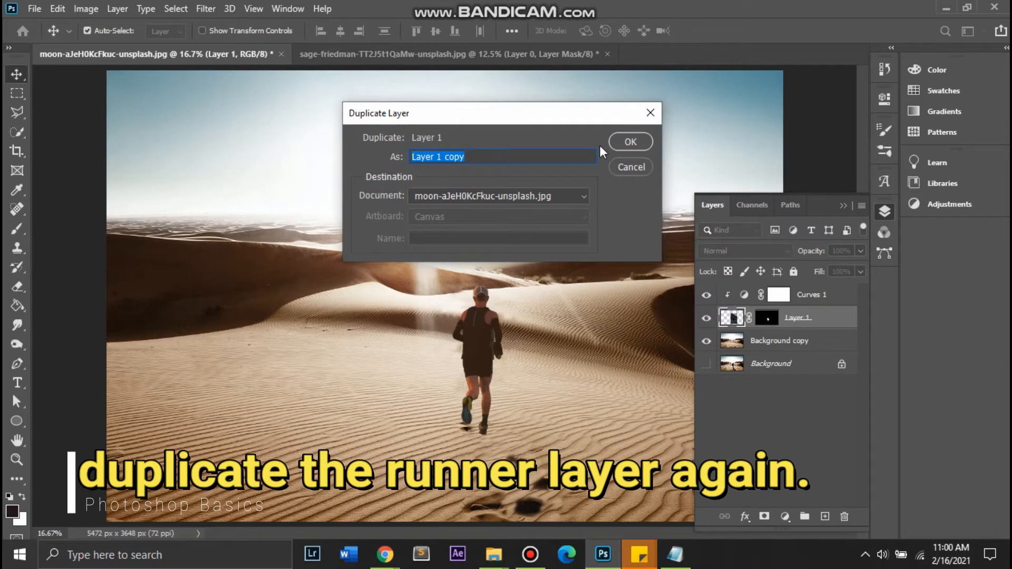
pyautogui.click(625, 142)
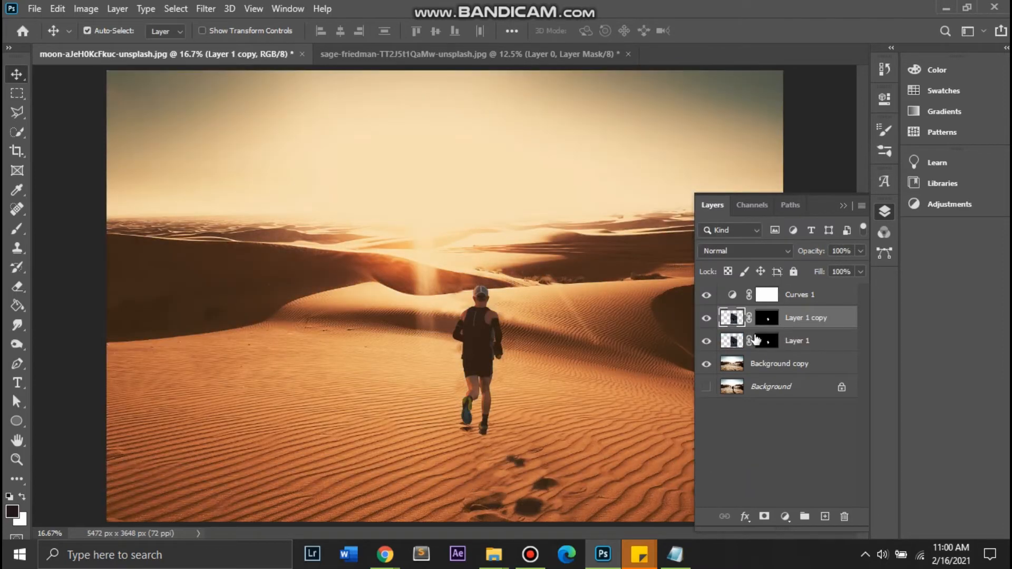
pyautogui.click(707, 342)
pyautogui.click(706, 318)
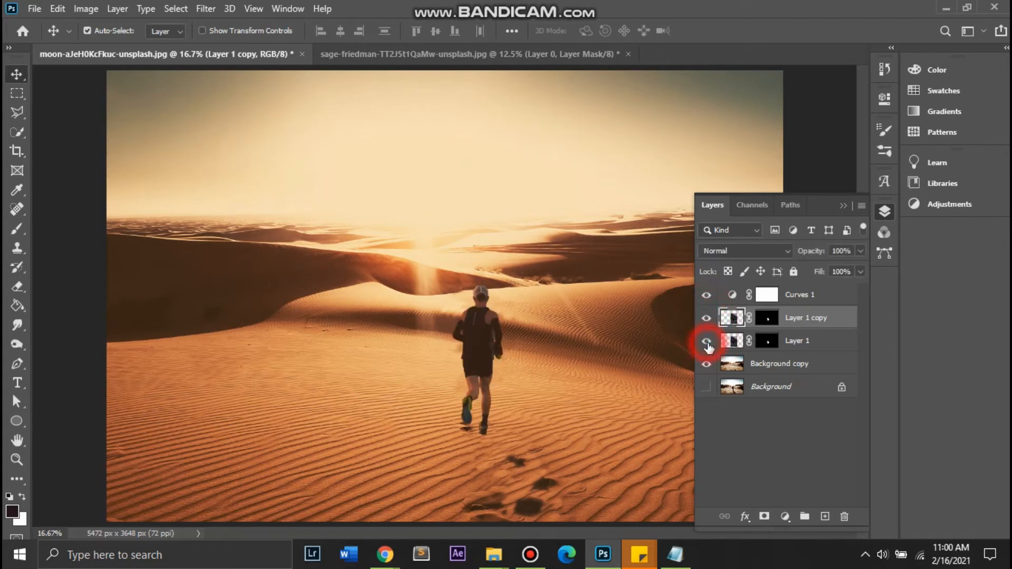
# - Make the original Layer 1 active and load its layer mask as a selection around the runner
pyautogui.click(824, 347)
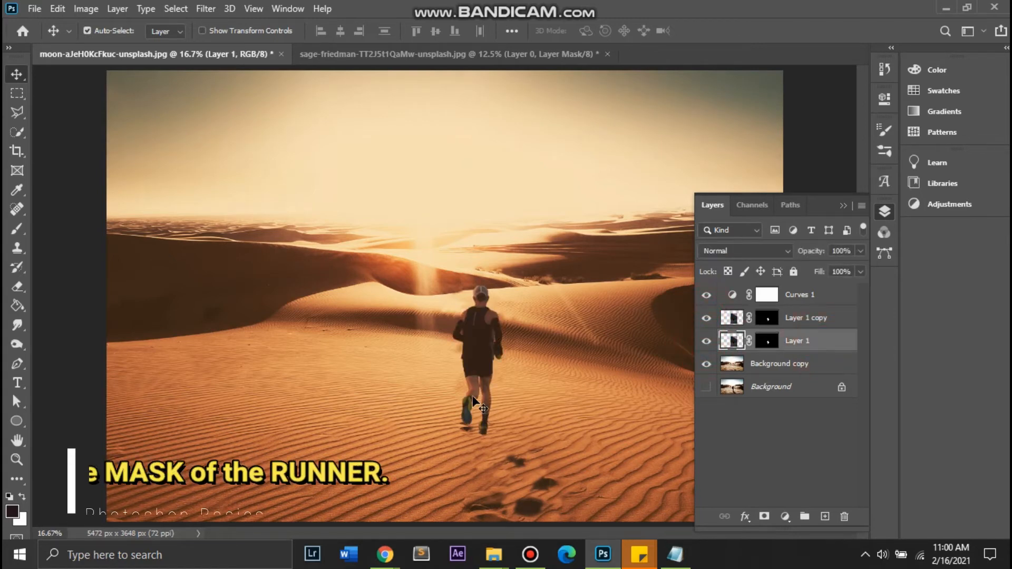
pyautogui.hotkey('ctrl', 't')
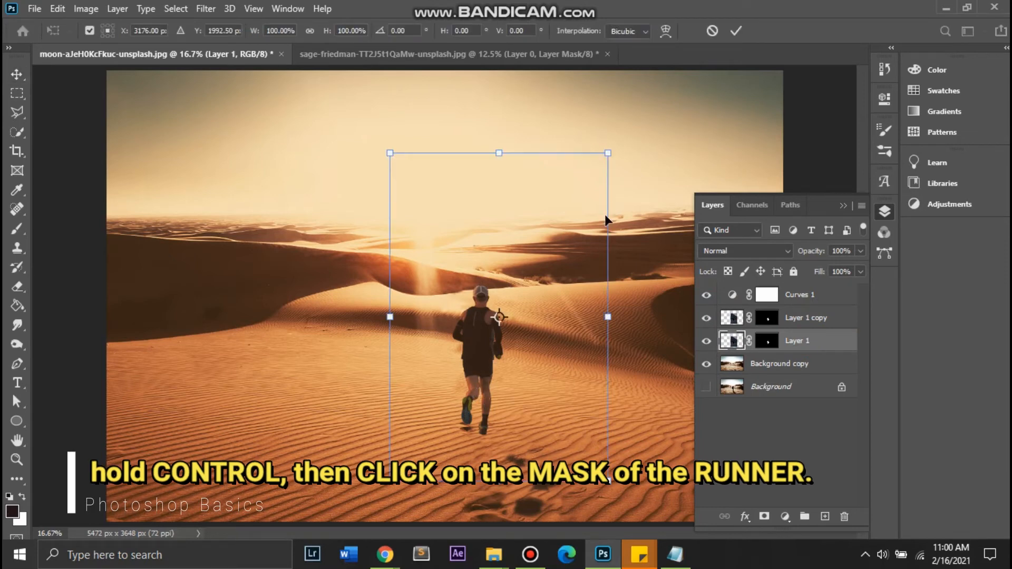
pyautogui.click(708, 32)
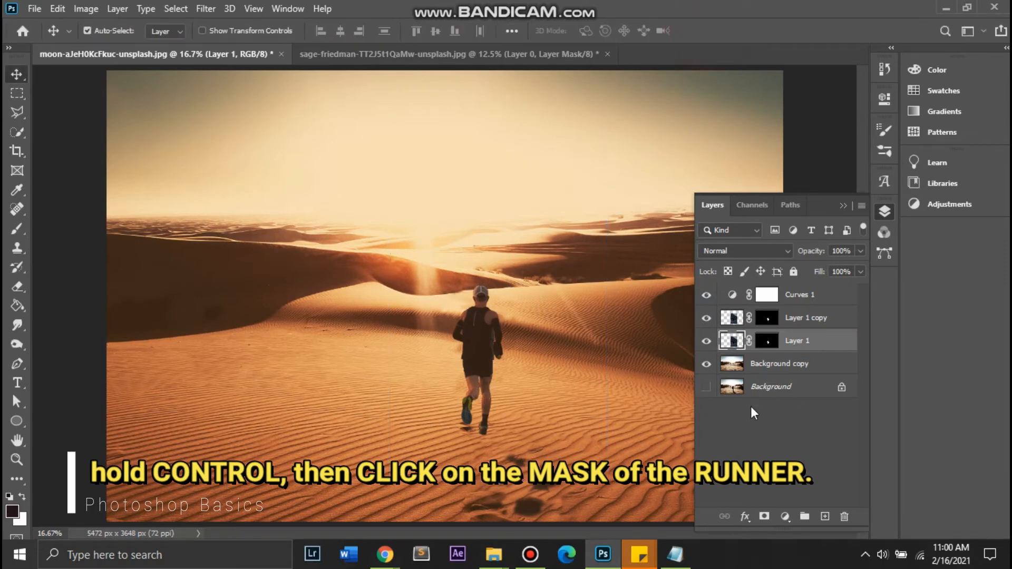
pyautogui.keyDown('ctrl'); pyautogui.click(767, 343); pyautogui.keyUp('ctrl')
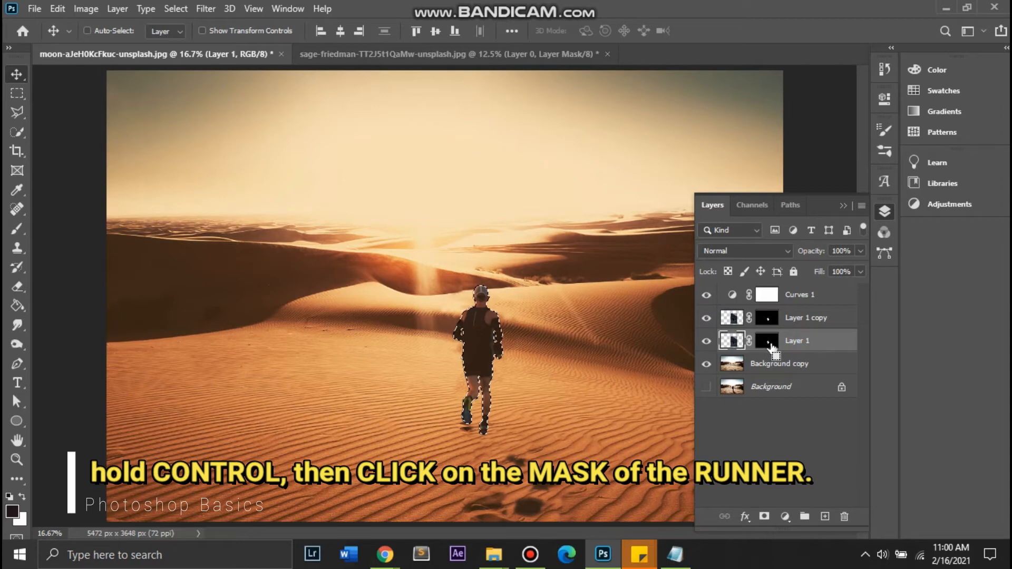
# - Choose the Paint Bucket Tool and set the foreground color to 352316, sampled from the dark footprint on the sand
pyautogui.click(17, 307)
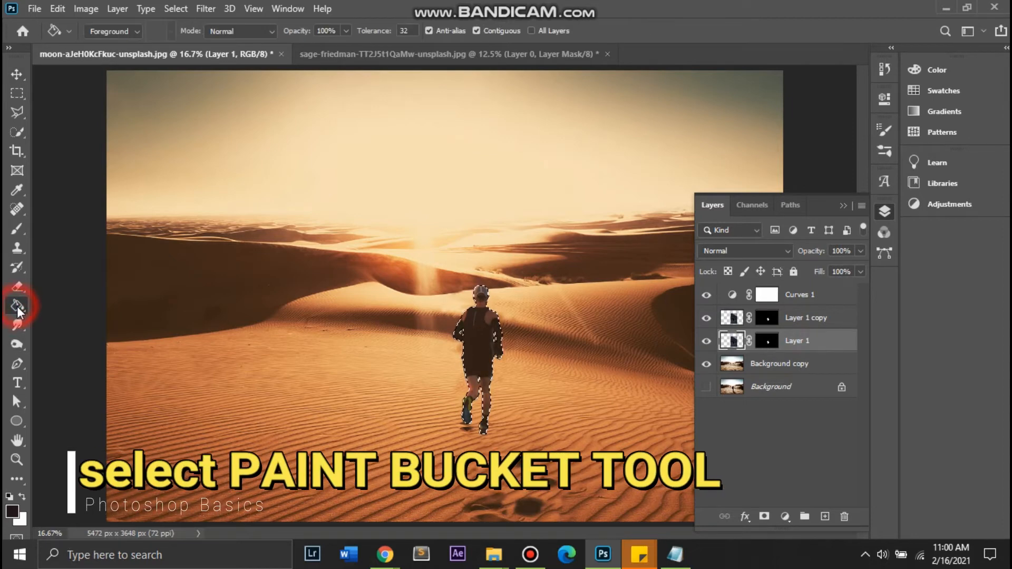
pyautogui.click(61, 307)
pyautogui.click(21, 304)
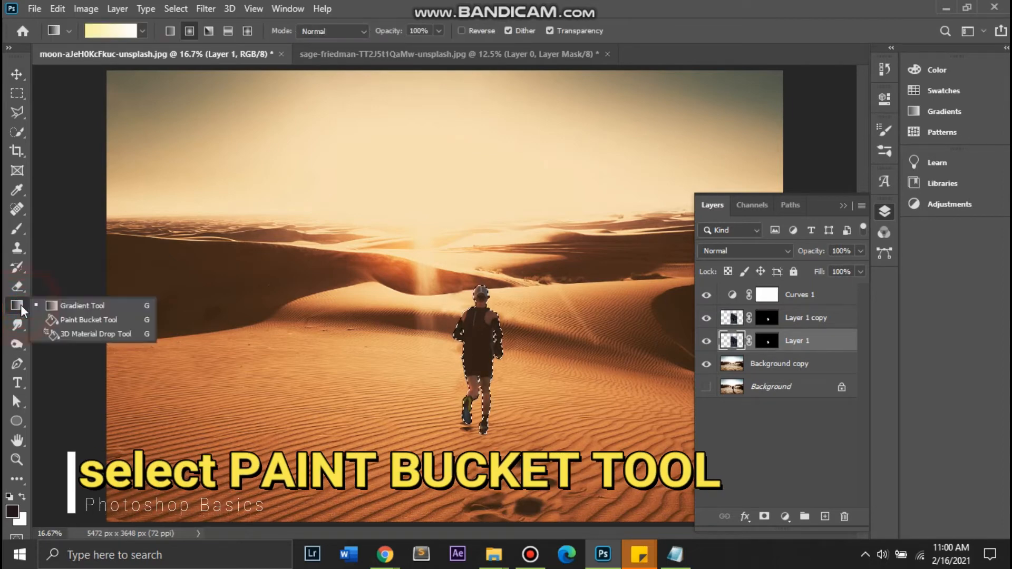
pyautogui.click(63, 319)
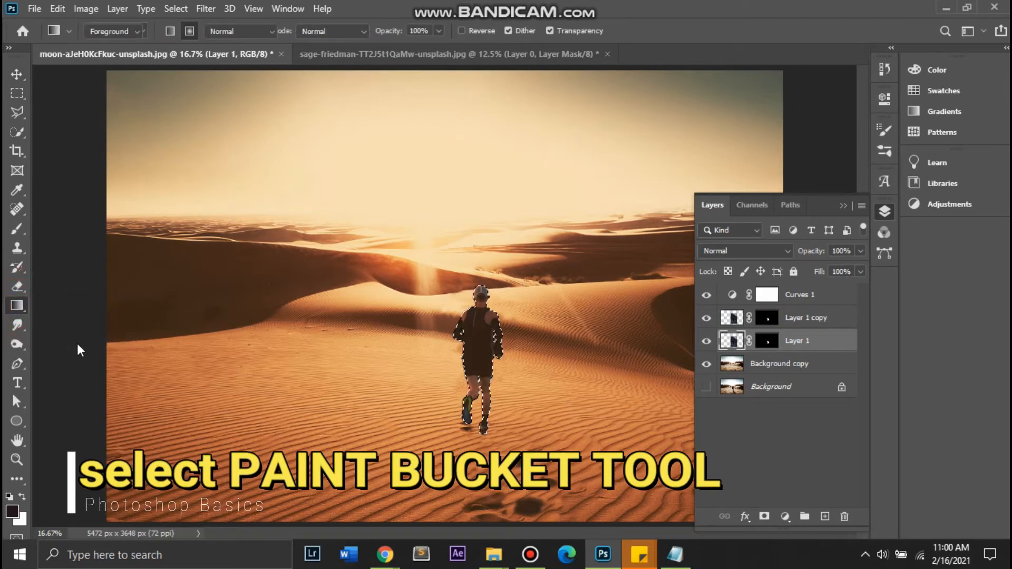
pyautogui.click(12, 512)
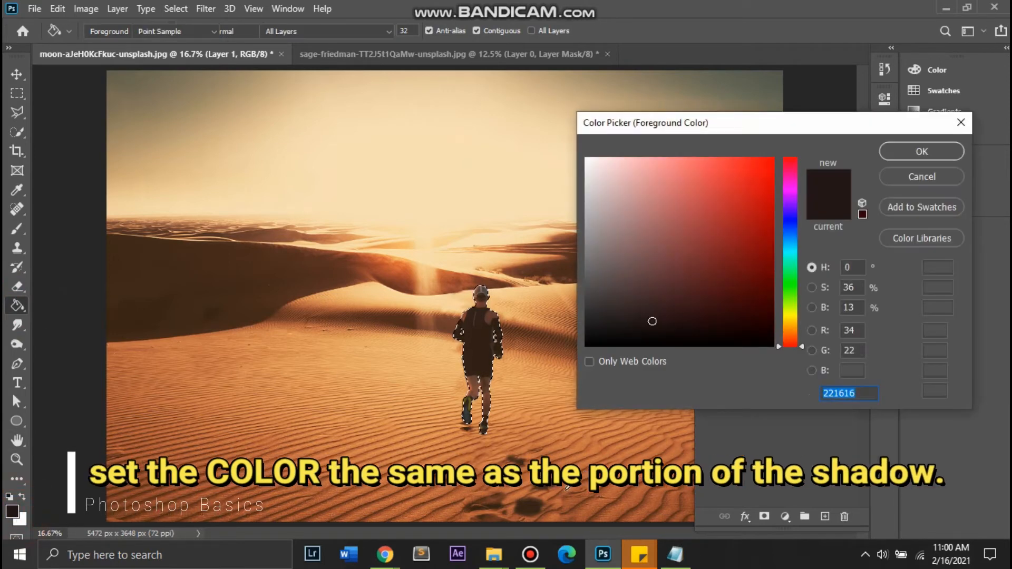
pyautogui.click(538, 501)
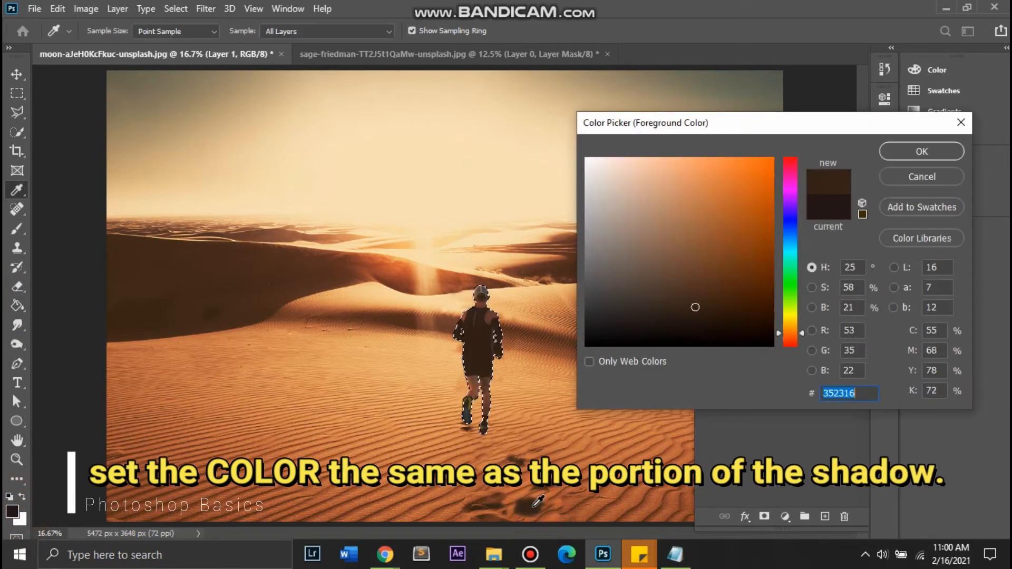
pyautogui.click(921, 152)
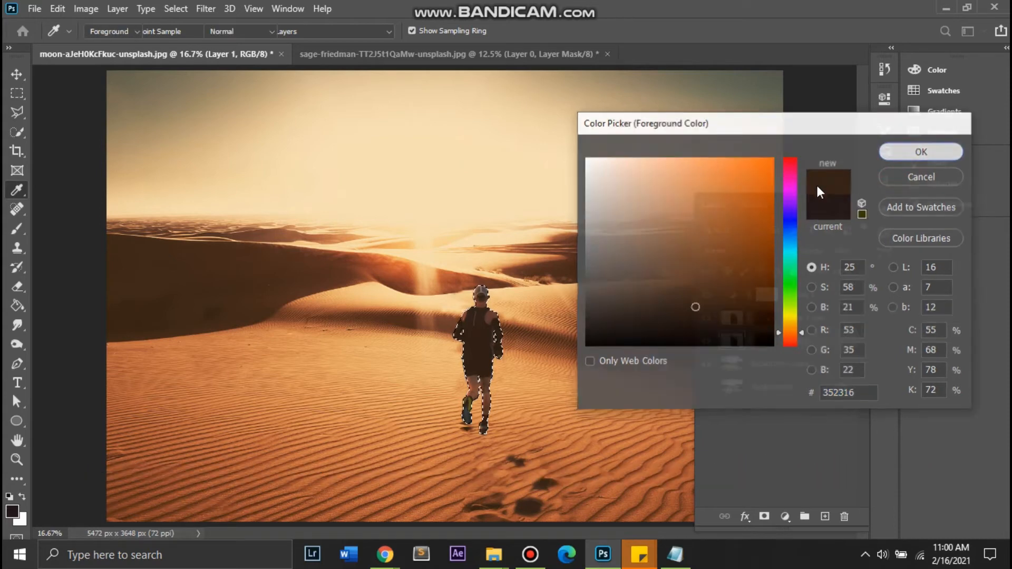
# - Hide Layer 1, fill the runner selection with the foreground color on a new layer, and deselect, keeping Layer 1 copy and Curves 1 visible
pyautogui.click(825, 516)
pyautogui.click(707, 364)
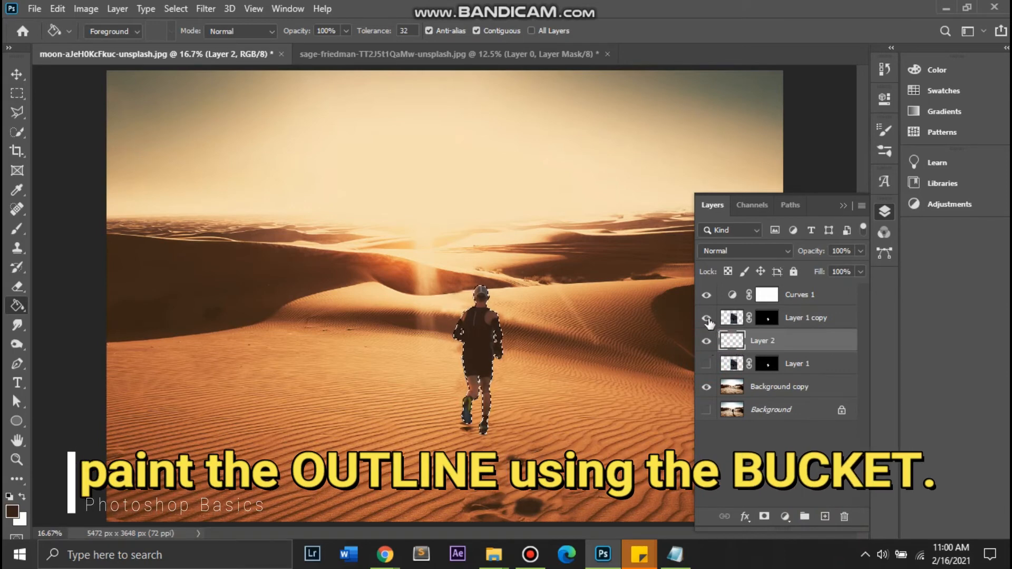
pyautogui.click(476, 340)
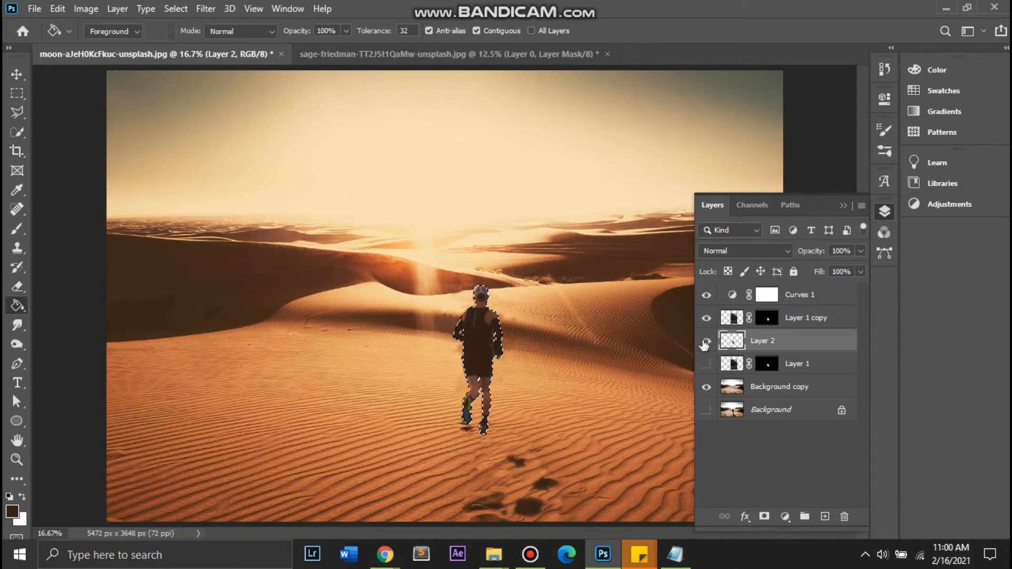
pyautogui.click(706, 317)
pyautogui.click(706, 295)
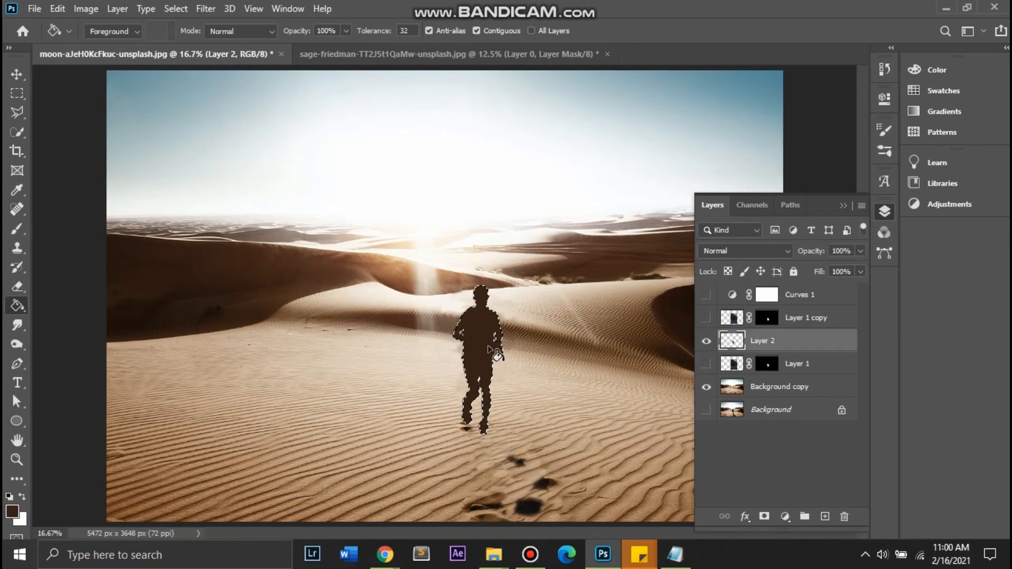
pyautogui.hotkey('ctrl', 'd')
pyautogui.click(706, 318)
pyautogui.click(706, 294)
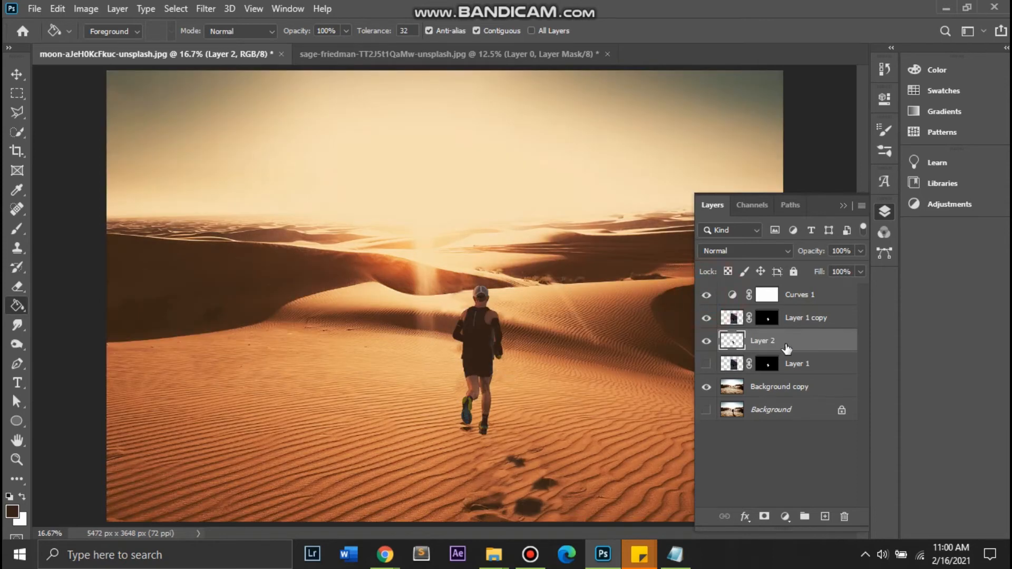
# - Free-transform the Layer 2 silhouette by flipping it downward, skewing it and placing it at the runner's feet as a cast shadow
pyautogui.press('v')
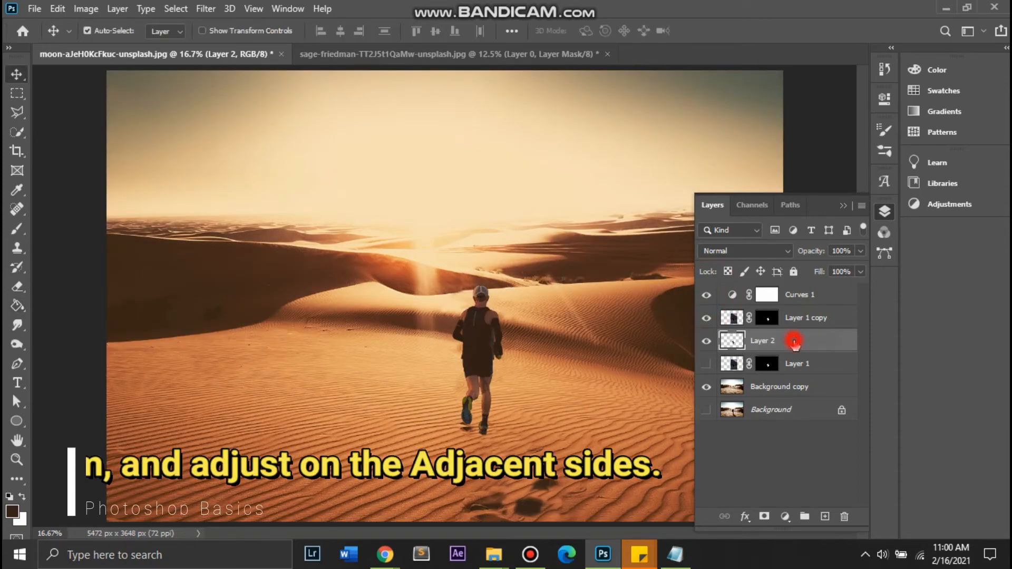
pyautogui.hotkey('ctrl', 't')
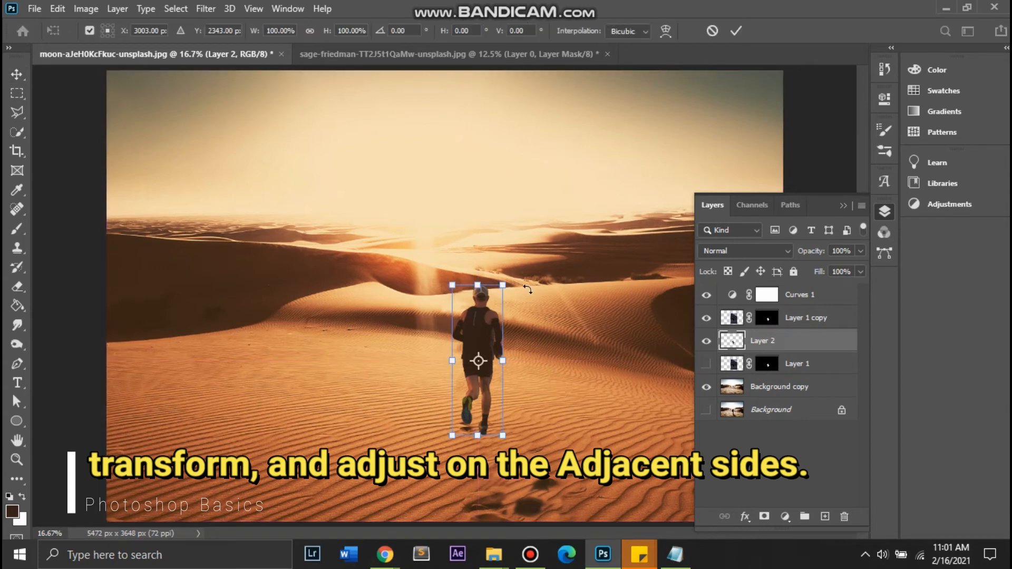
pyautogui.moveTo(504, 286); pyautogui.dragTo(620, 514)
pyautogui.moveTo(452, 513); pyautogui.dragTo(458, 525)
pyautogui.moveTo(620, 436); pyautogui.dragTo(563, 425)
pyautogui.moveTo(459, 425); pyautogui.dragTo(433, 410)
pyautogui.moveTo(519, 413); pyautogui.dragTo(528, 373)
pyautogui.moveTo(579, 526); pyautogui.dragTo(519, 445)
pyautogui.moveTo(441, 435); pyautogui.dragTo(448, 430)
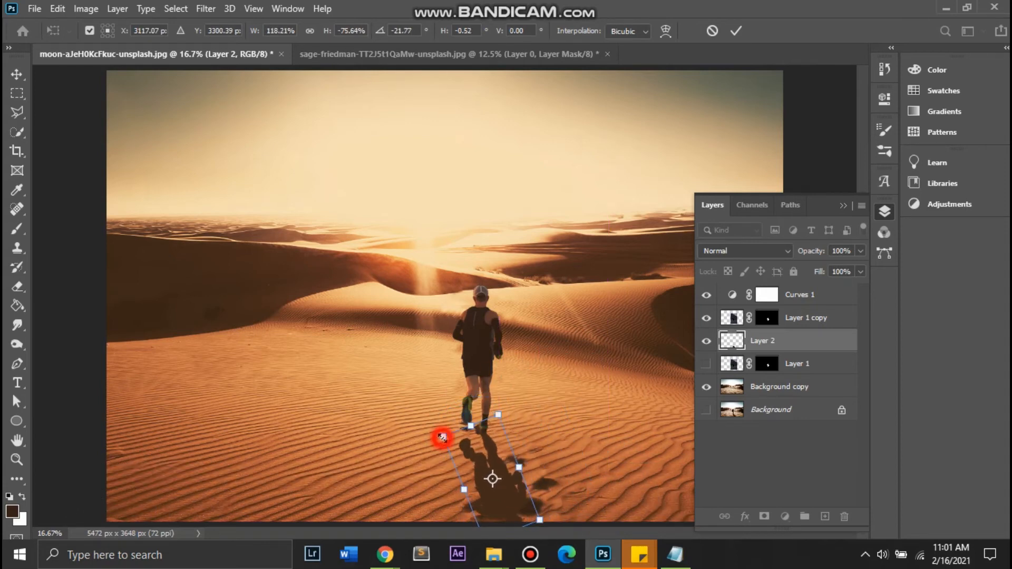
pyautogui.moveTo(493, 477); pyautogui.dragTo(495, 500)
pyautogui.moveTo(472, 428); pyautogui.dragTo(472, 426)
# - Warp the shadow so its upper corner meets the raised foot and its lower part spreads outward, and commit the transform
pyautogui.click(666, 32)
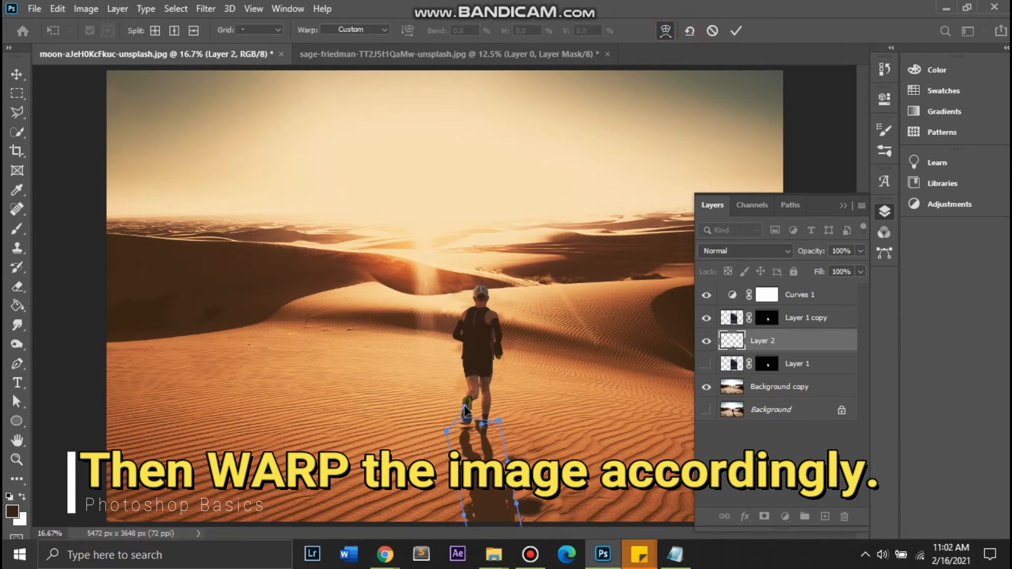
pyautogui.moveTo(446, 431); pyautogui.dragTo(448, 420)
pyautogui.moveTo(516, 505); pyautogui.dragTo(542, 510)
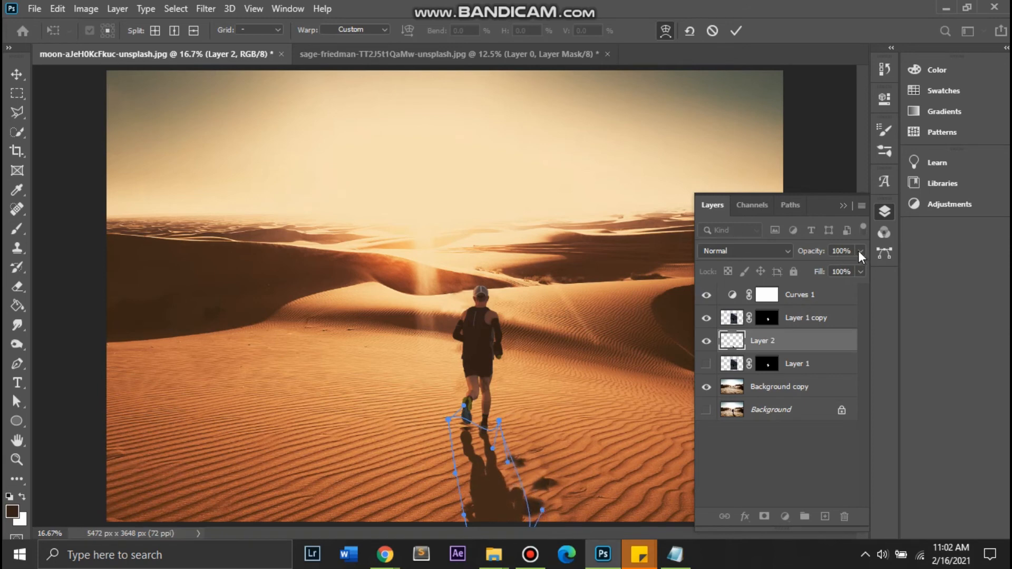
pyautogui.click(736, 30)
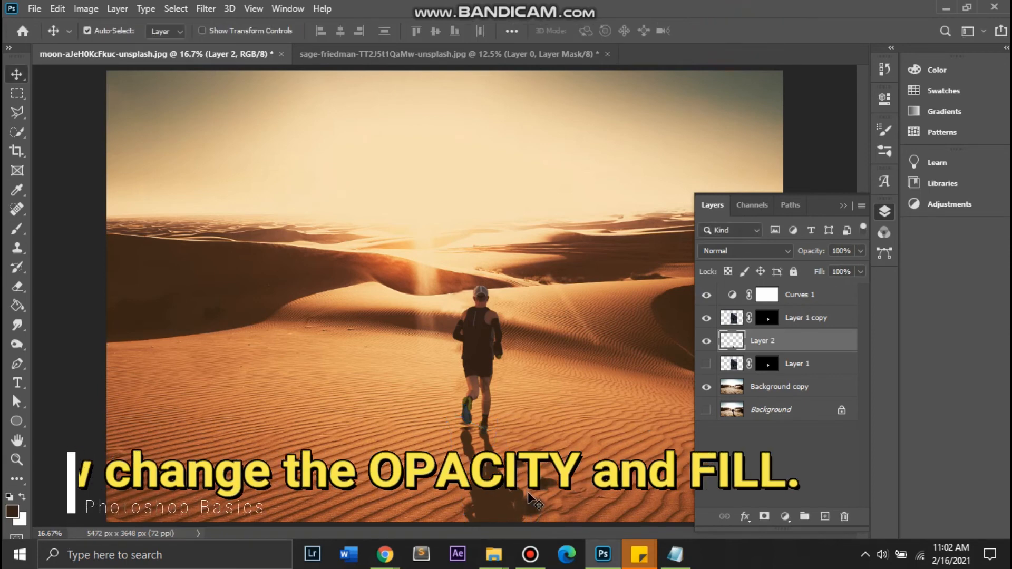
# - Set the shadow layer's opacity to 86% and its fill to 96%
pyautogui.click(860, 251)
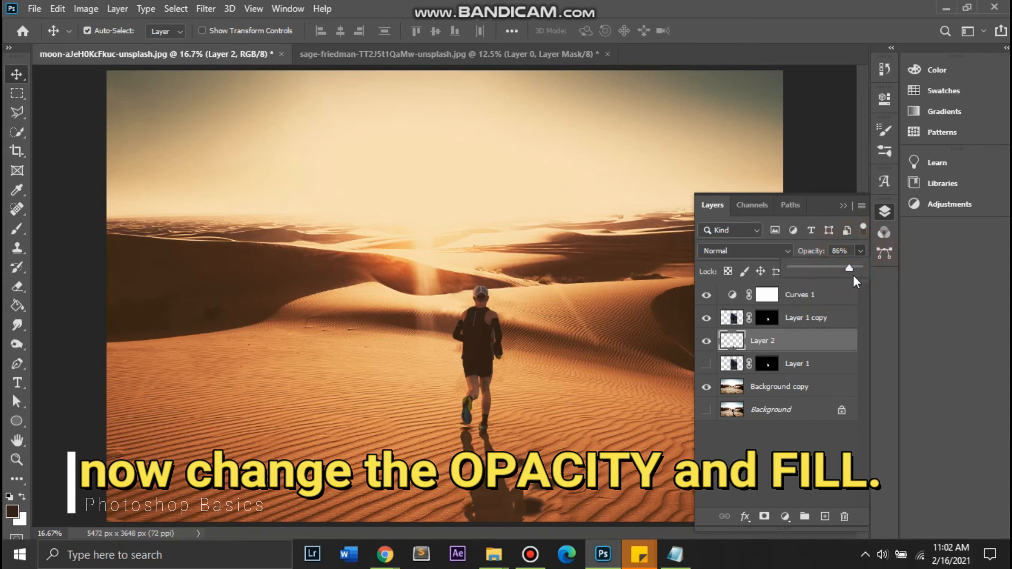
pyautogui.click(860, 272)
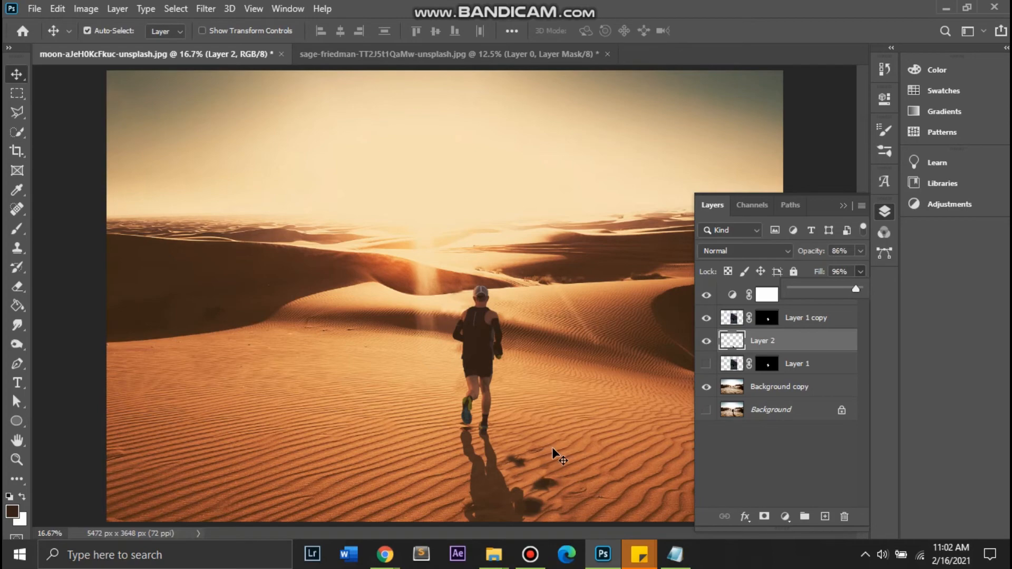
pyautogui.click(841, 205)
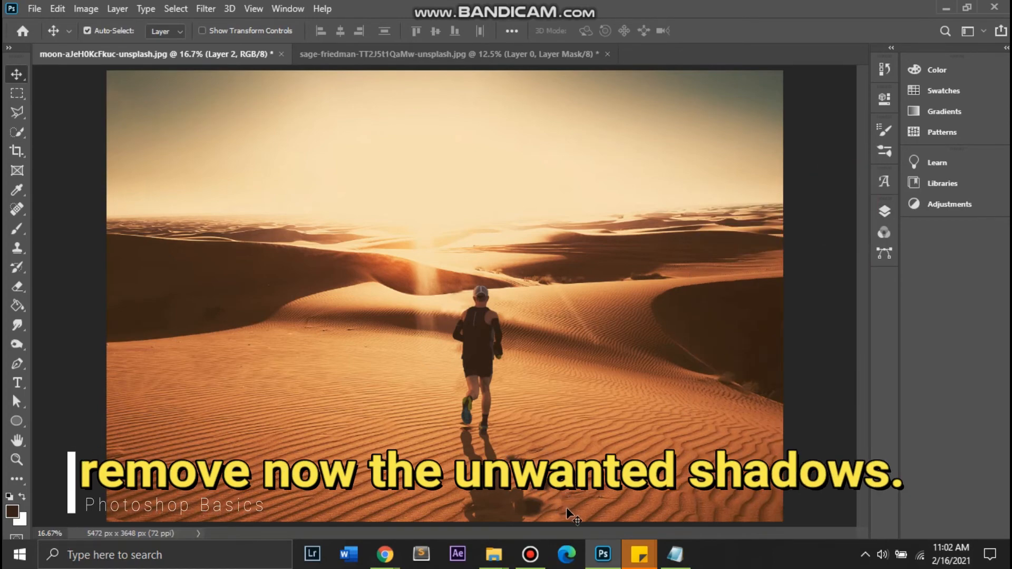
# - On the Background copy layer, clone clean sand over the two dark leftover shadow patches beside the runner's cast shadow
pyautogui.hotkey('ctrl', '+')
pyautogui.hotkey('ctrl', '+')
pyautogui.hotkey('ctrl', '+')
pyautogui.click(708, 507)
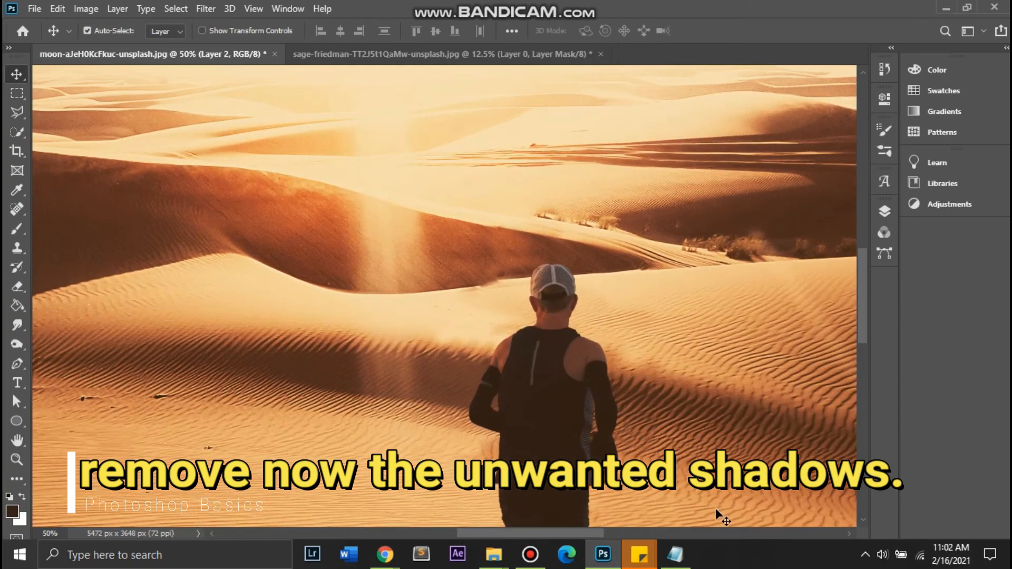
pyautogui.moveTo(687, 475); pyautogui.dragTo(581, 339)
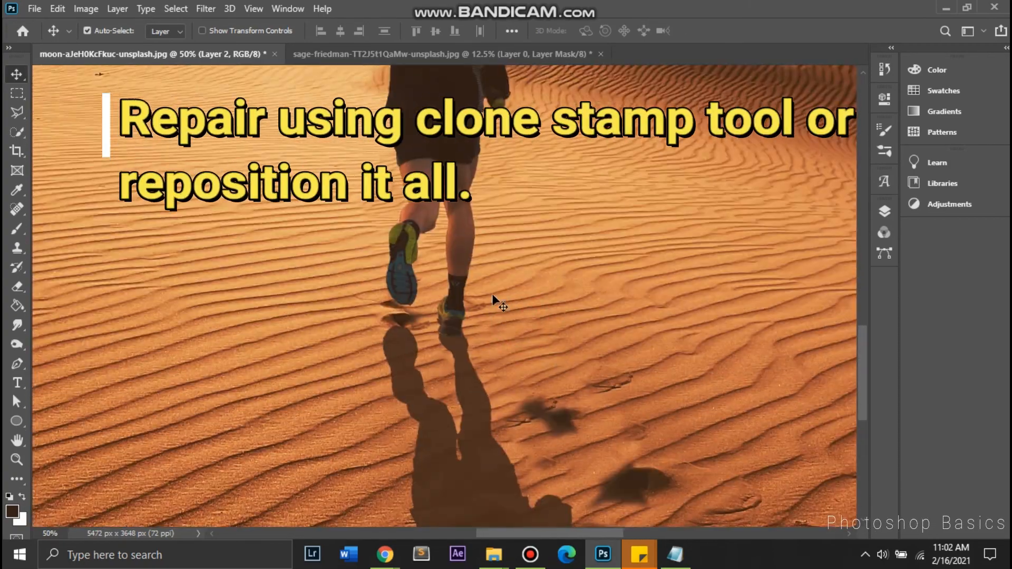
pyautogui.moveTo(491, 293); pyautogui.dragTo(459, 412)
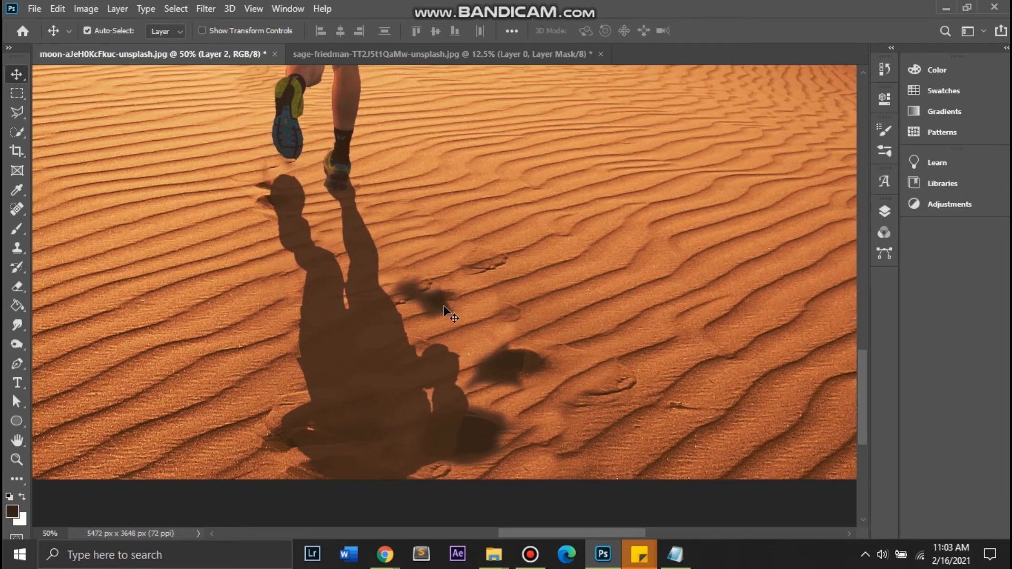
pyautogui.click(884, 211)
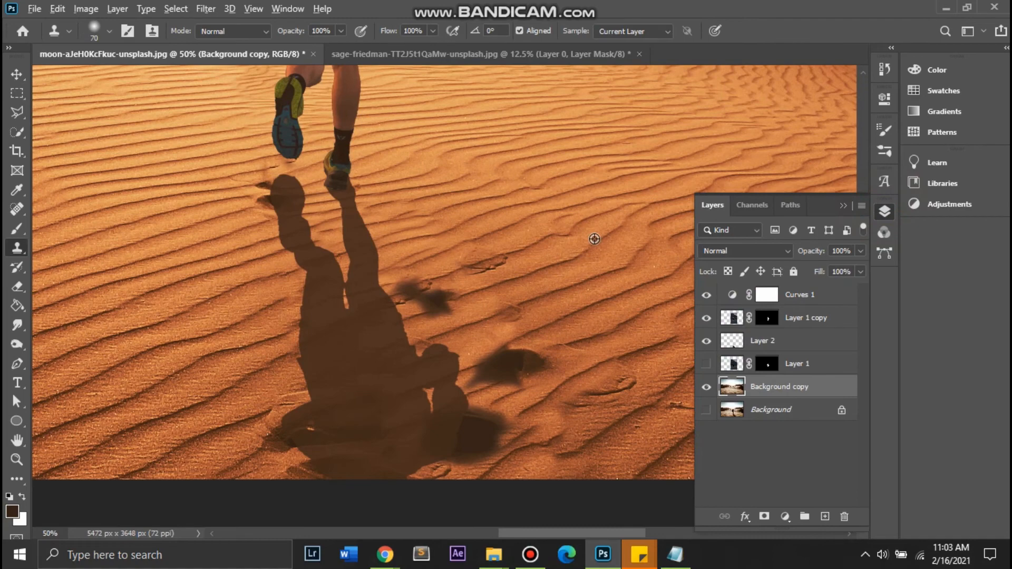
pyautogui.keyDown('alt'); pyautogui.click(594, 239); pyautogui.keyUp('alt')
pyautogui.moveTo(430, 280)
pyautogui.mouseDown()
pyautogui.moveTo(393, 286)
pyautogui.moveTo(440, 300)
pyautogui.mouseUp()
pyautogui.moveTo(531, 362)
pyautogui.mouseDown()
pyautogui.moveTo(507, 355)
pyautogui.moveTo(532, 349)
pyautogui.moveTo(493, 378)
pyautogui.moveTo(524, 377)
pyautogui.mouseUp()
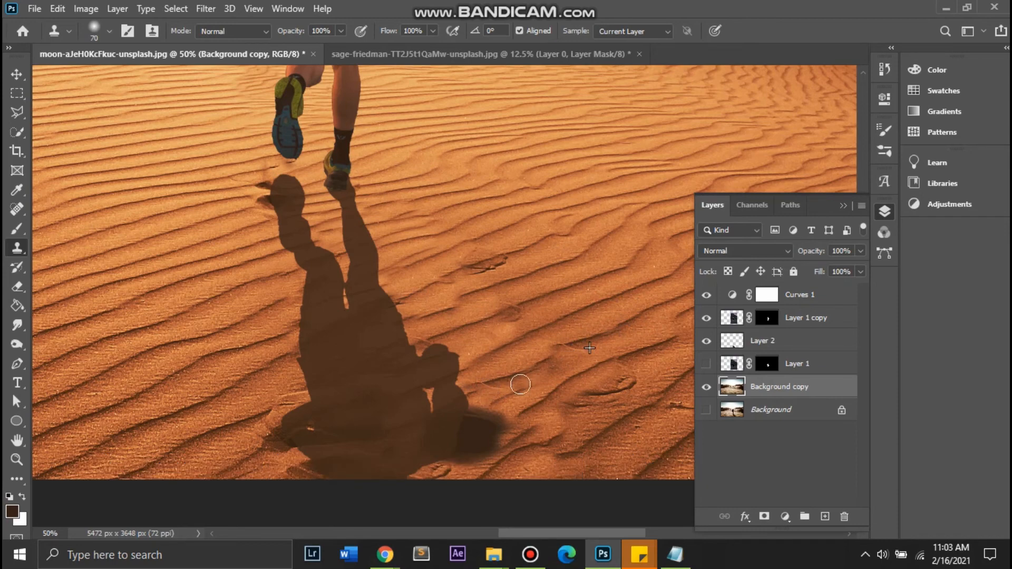
# - Clone sand over the remaining dark patch at the lower edge of the cast shadow, near the image's bottom
pyautogui.click(844, 205)
pyautogui.moveTo(485, 425)
pyautogui.mouseDown()
pyautogui.moveTo(467, 447)
pyautogui.moveTo(477, 421)
pyautogui.moveTo(459, 420)
pyautogui.moveTo(460, 449)
pyautogui.moveTo(417, 432)
pyautogui.mouseUp()
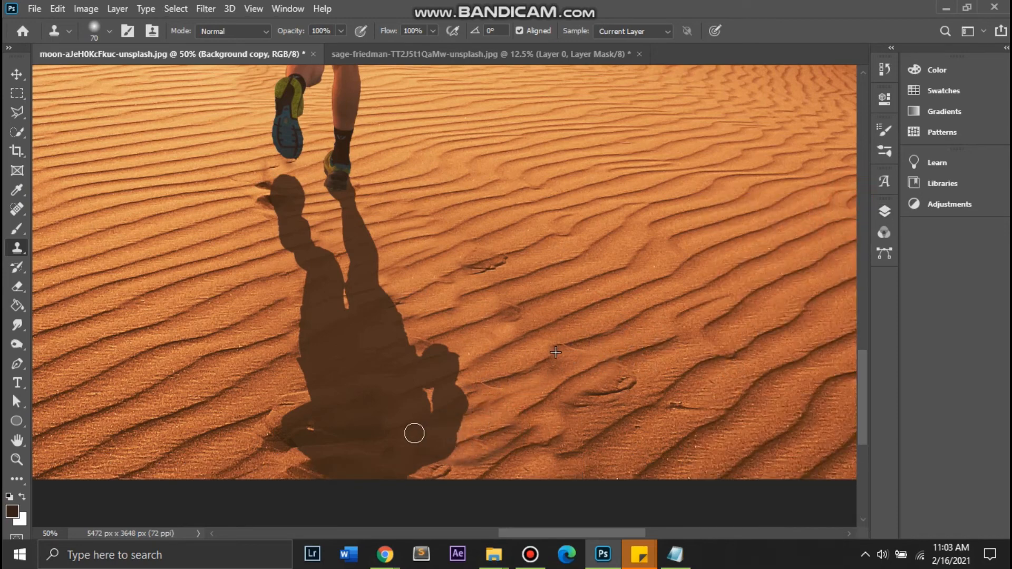
pyautogui.hotkey('ctrl', '0')
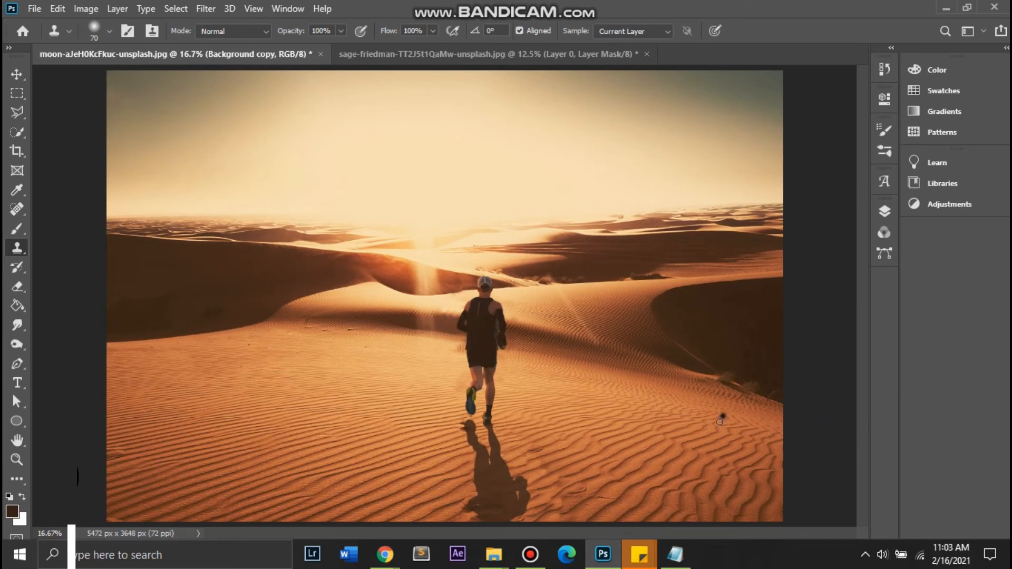
# - Add a Color Balance adjustment layer directly above Curves 1
pyautogui.click(883, 214)
pyautogui.click(836, 297)
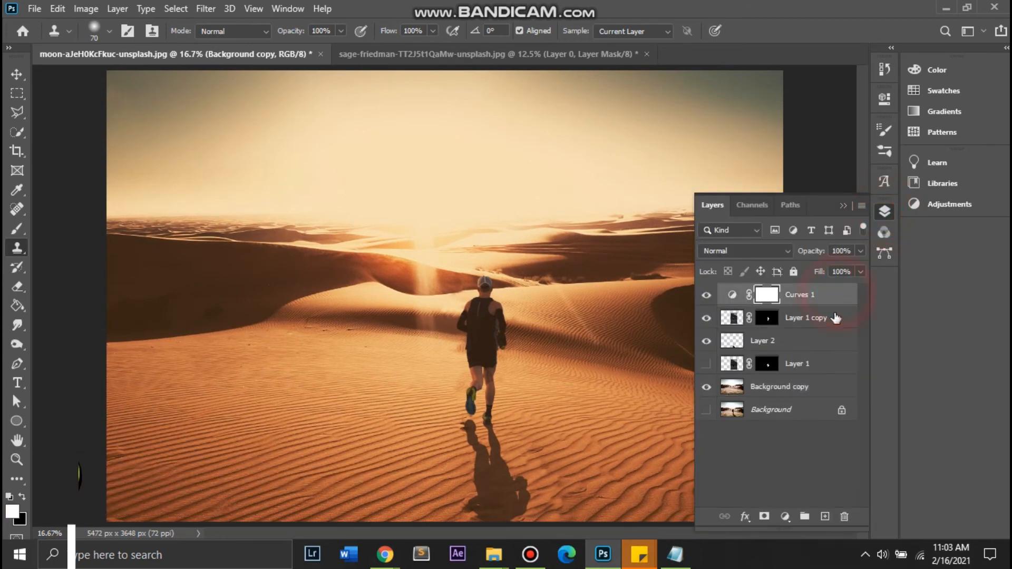
pyautogui.click(785, 516)
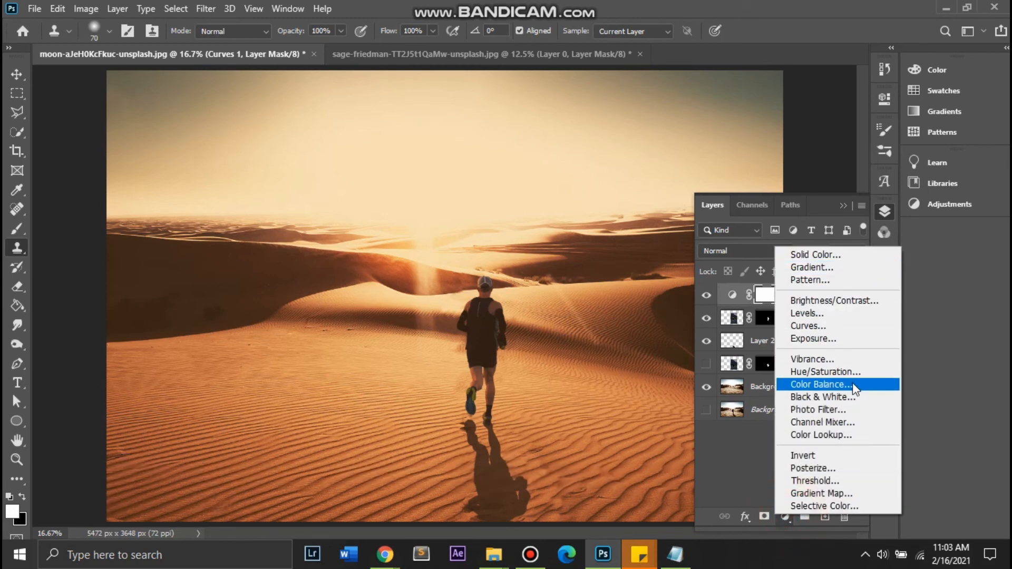
pyautogui.click(822, 384)
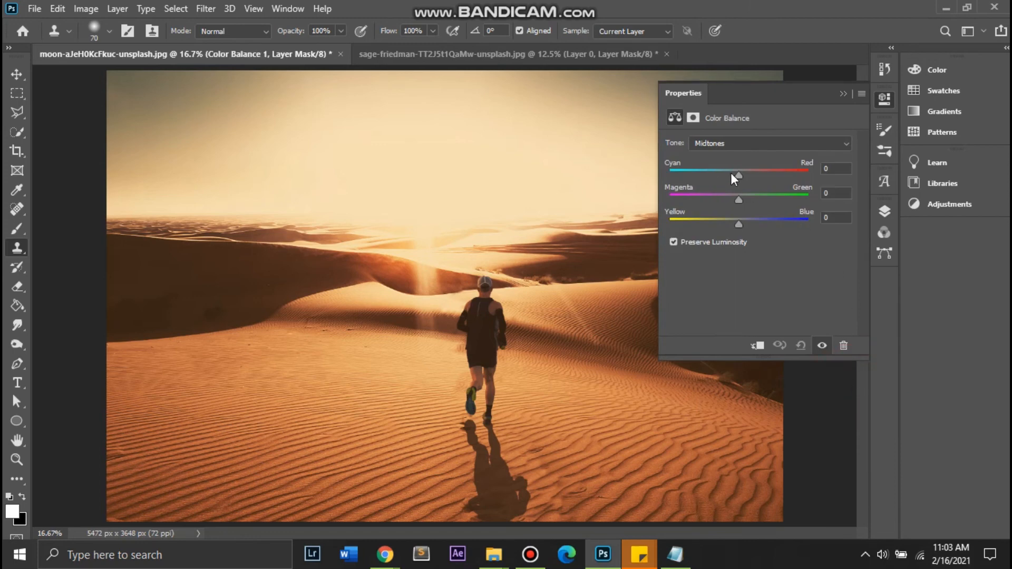
pyautogui.moveTo(687, 178); pyautogui.dragTo(674, 178)
pyautogui.moveTo(674, 178); pyautogui.dragTo(669, 198)
pyautogui.moveTo(737, 223); pyautogui.dragTo(815, 223)
pyautogui.click(759, 223)
pyautogui.click(801, 345)
# - Shift the Color Balance midtones from red toward cyan, keeping Preserve Luminosity on
pyautogui.moveTo(737, 176); pyautogui.dragTo(702, 172)
pyautogui.click(843, 95)
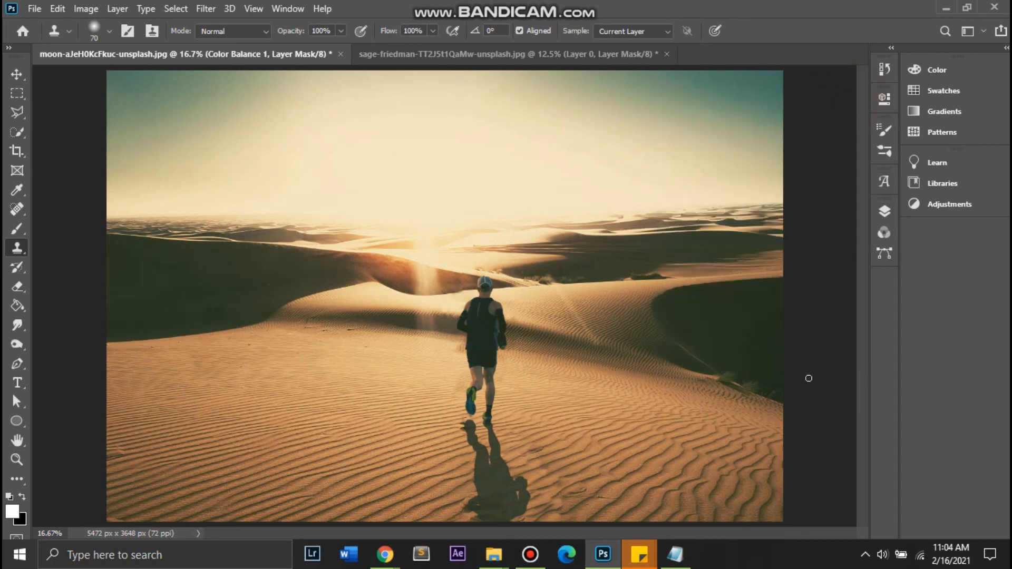
# - Compare the image with and without the Color Balance 1 and Curves 1 adjustments, leaving both visible
pyautogui.click(884, 210)
pyautogui.click(705, 296)
pyautogui.click(705, 296)
pyautogui.click(706, 319)
pyautogui.click(706, 318)
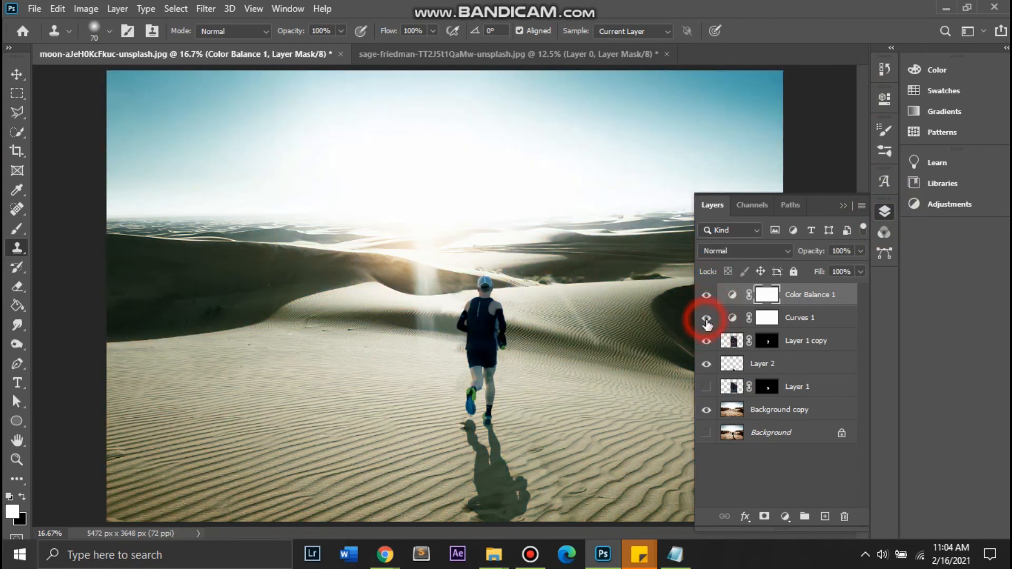
pyautogui.click(706, 295)
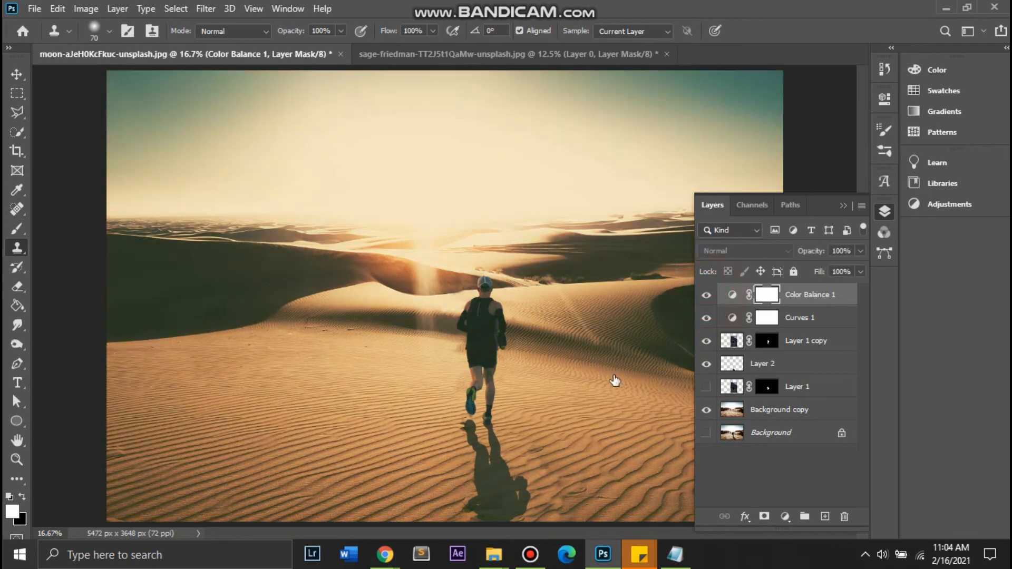
# - View the finished composite in full-screen mode without the interface
pyautogui.click(842, 206)
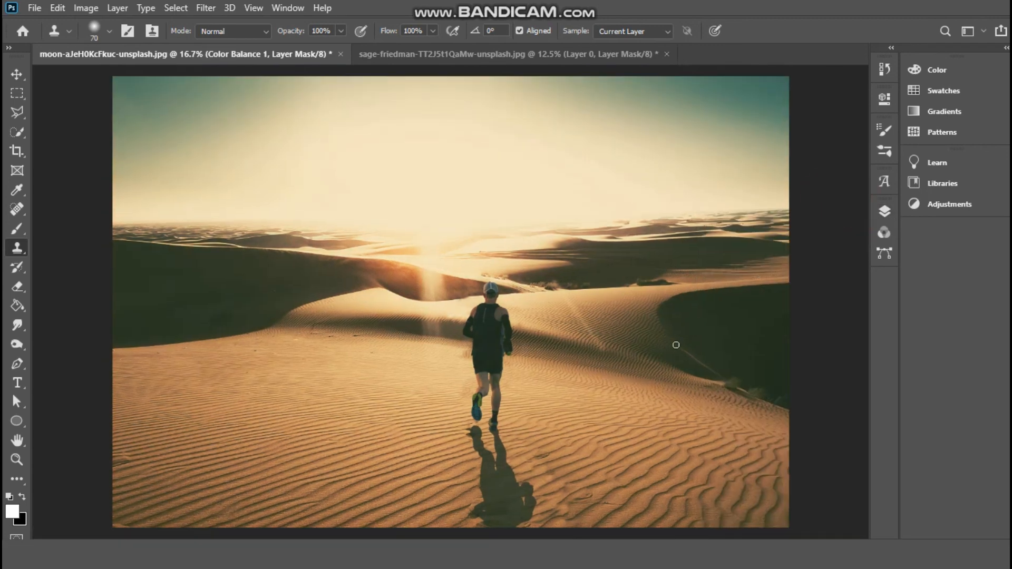
pyautogui.press('f')
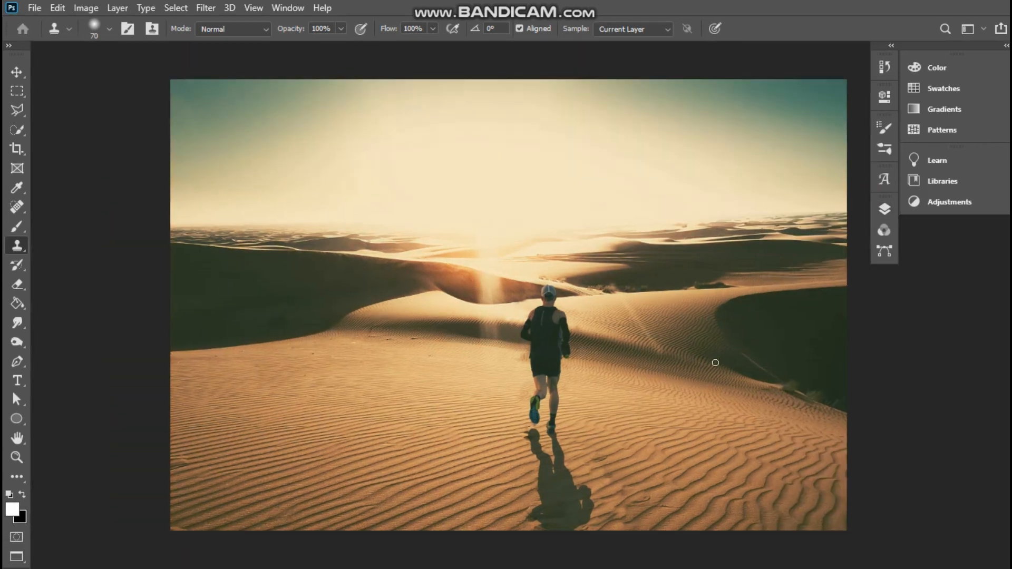
pyautogui.press('f')
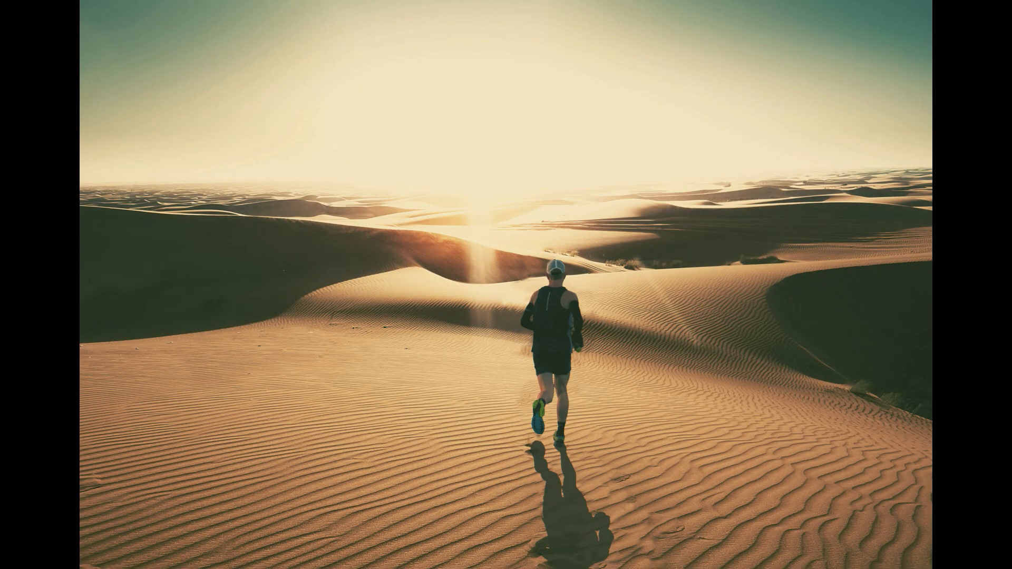